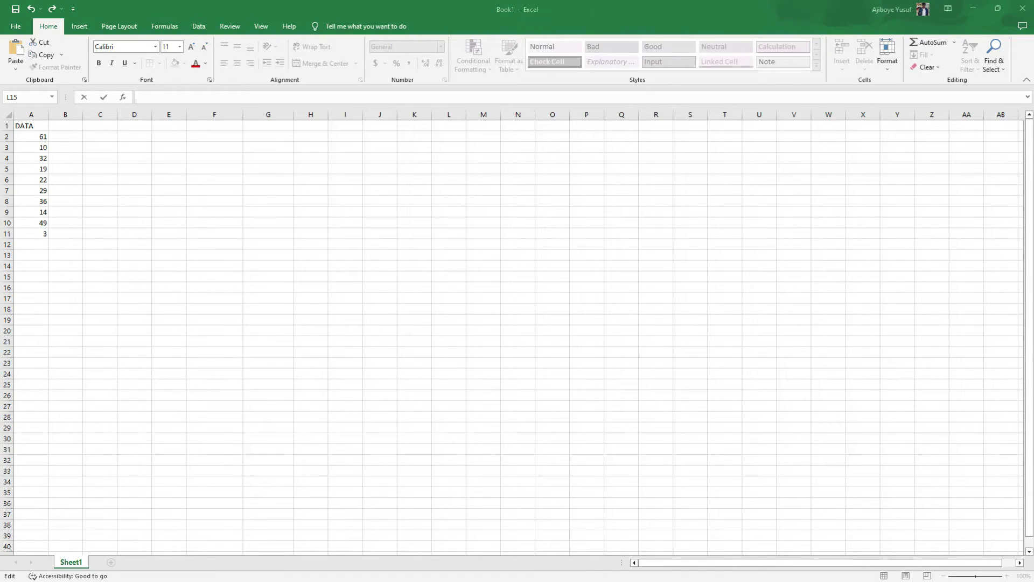
# - Insert a Box and Whisker chart from the DATA values in column A
pyautogui.click(32, 113)
pyautogui.click(89, 31)
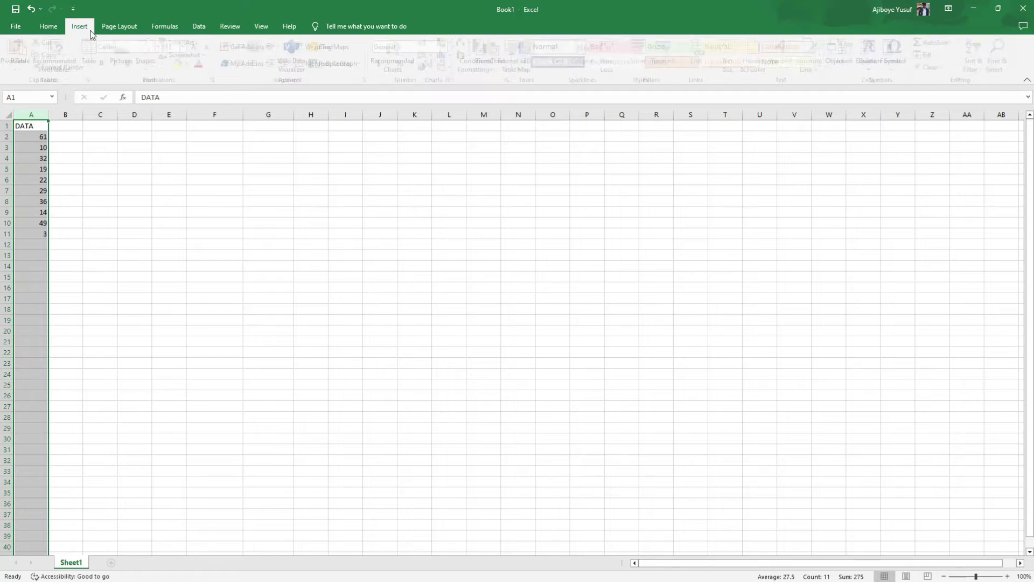
pyautogui.click(385, 70)
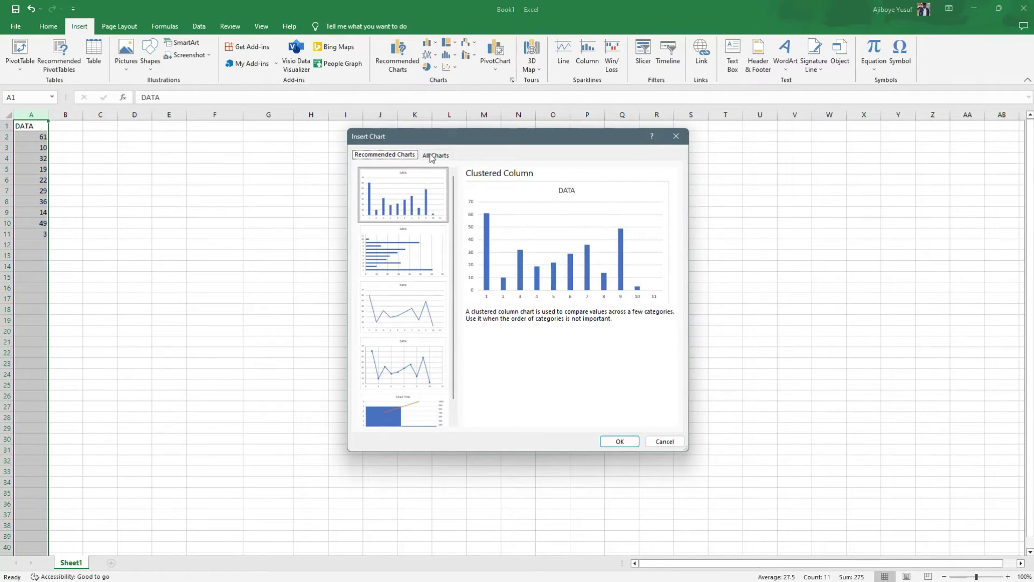
pyautogui.click(434, 156)
pyautogui.click(417, 353)
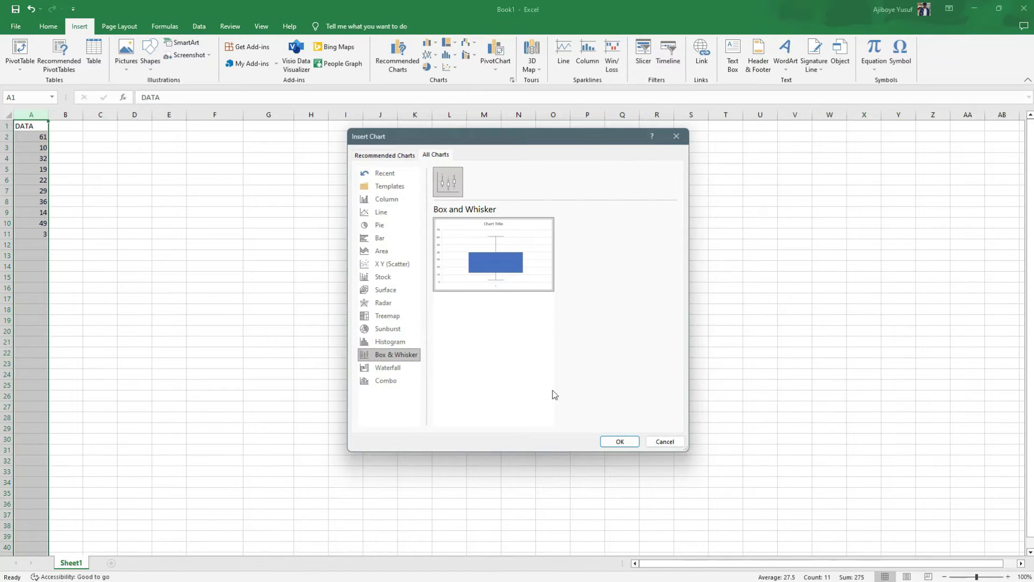
pyautogui.click(624, 443)
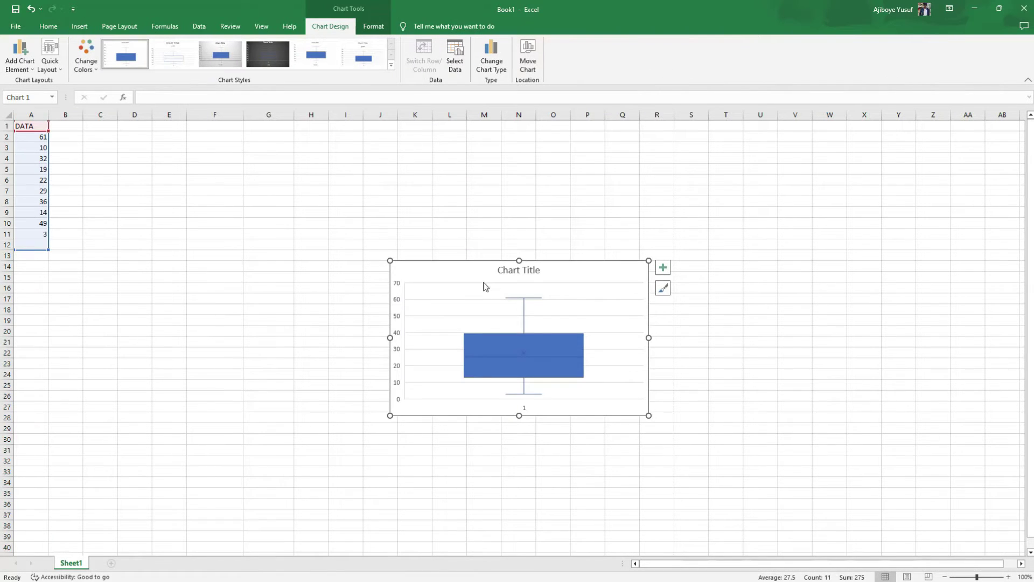
# - Move the box plot slightly up and to the left, and change its title to "data"
pyautogui.moveTo(478, 270); pyautogui.dragTo(442, 234)
pyautogui.doubleClick(504, 237)
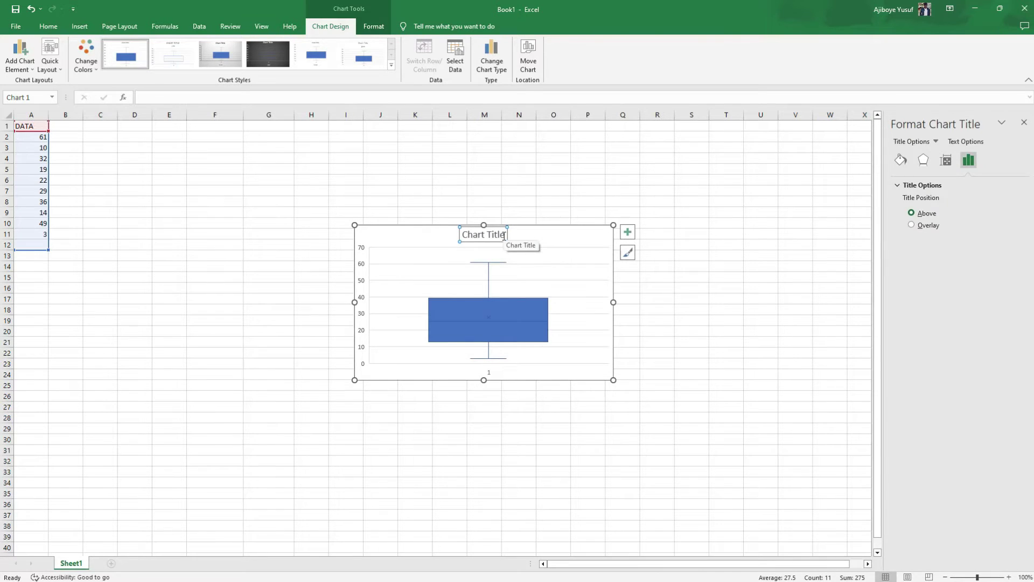
pyautogui.tripleClick(496, 234)
pyautogui.write('data')
pyautogui.press('Return')
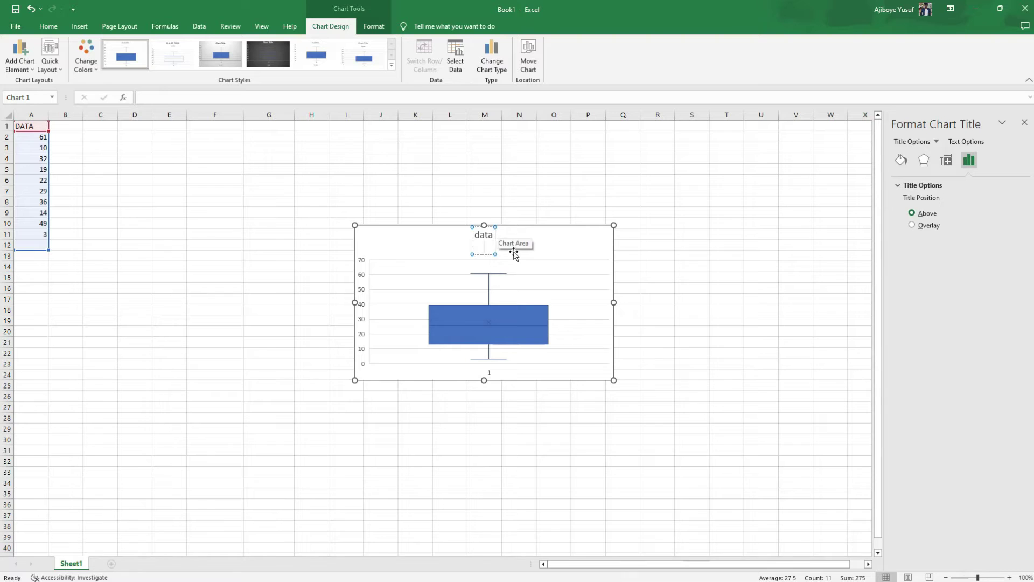
pyautogui.click(514, 254)
pyautogui.click(517, 330)
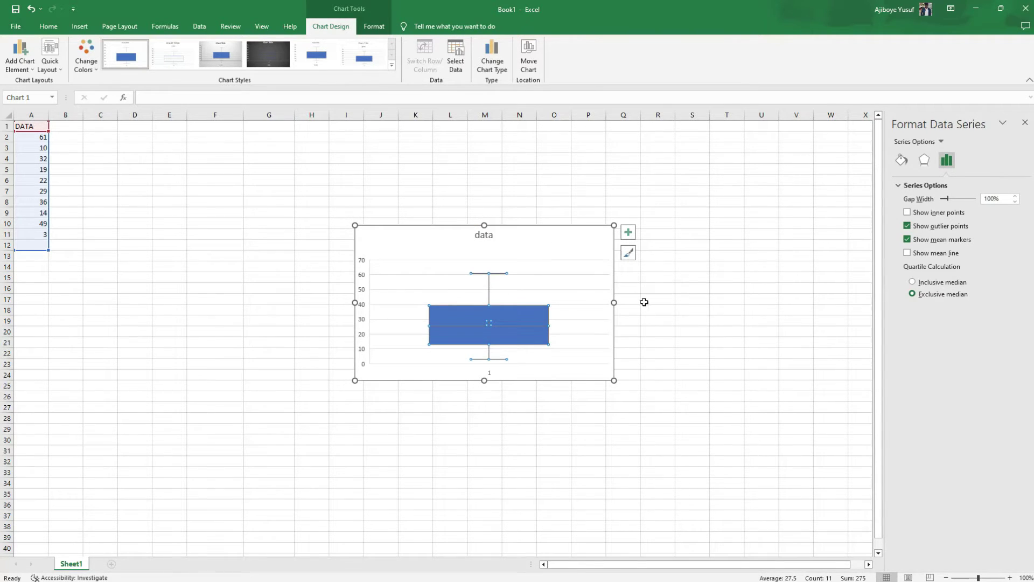
pyautogui.click(490, 261)
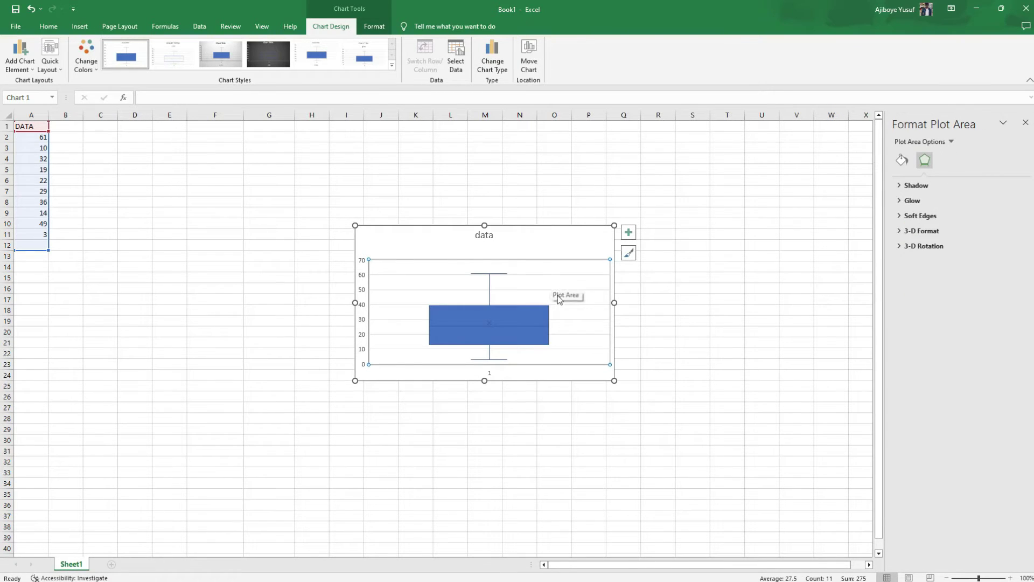
# - Close the shape formatting options and move the box plot away from the data, starting around cell R24
pyautogui.click(671, 322)
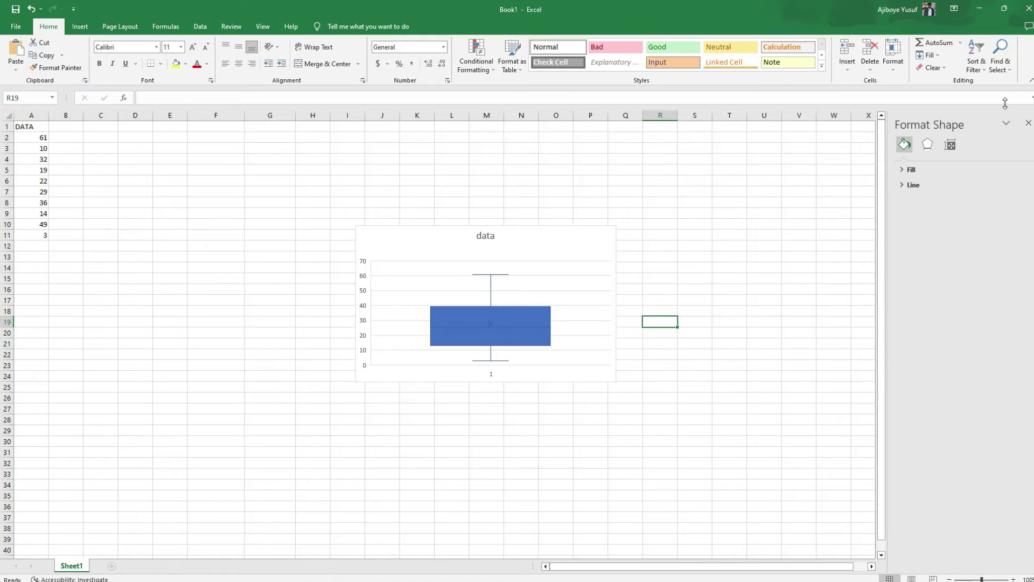
pyautogui.click(1028, 123)
pyautogui.moveTo(536, 244); pyautogui.dragTo(821, 394)
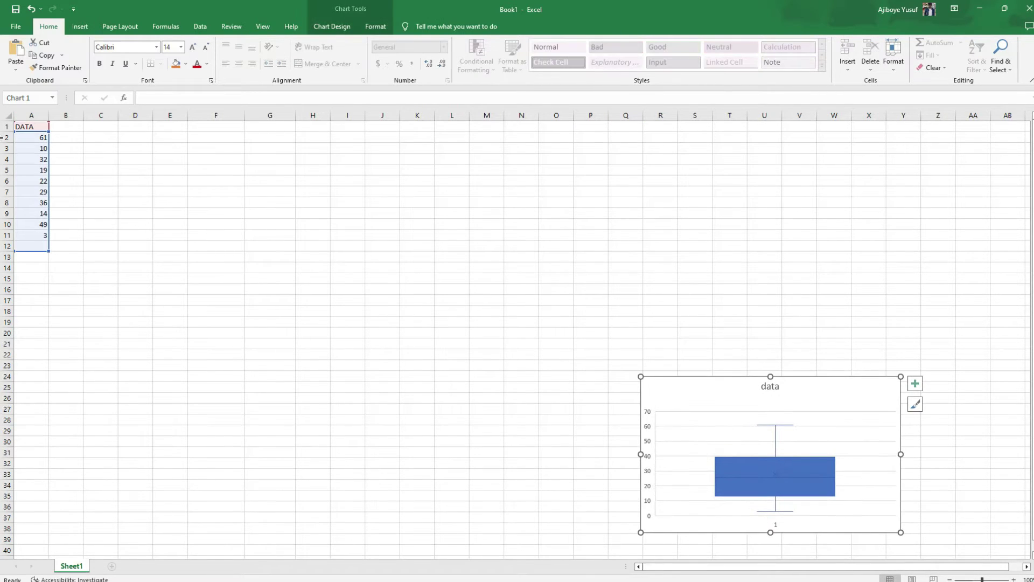
# - Enter the header OUTLIERS in cell B1, beside the DATA header
pyautogui.click(65, 116)
pyautogui.doubleClick(65, 127)
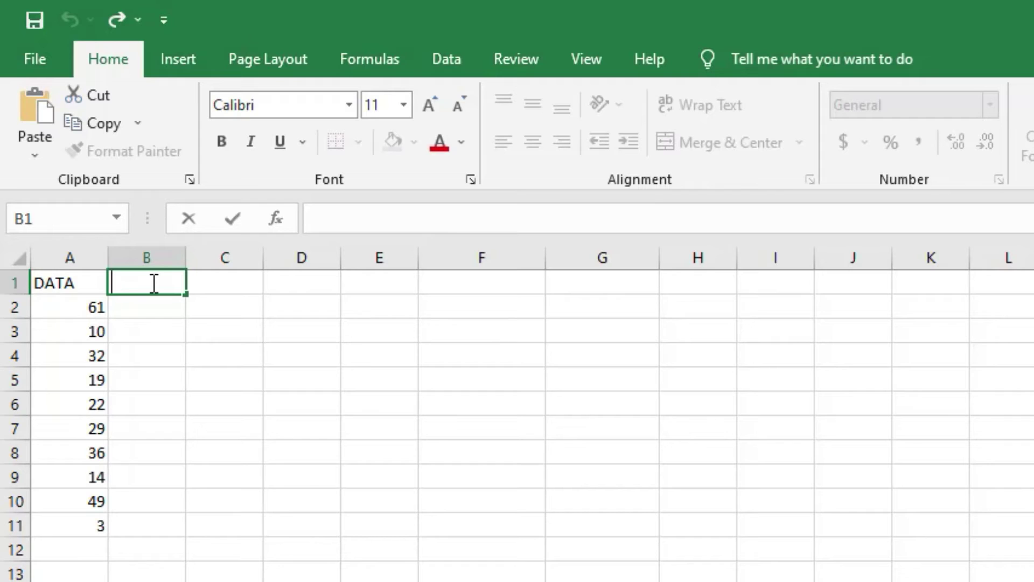
pyautogui.write('OUT')
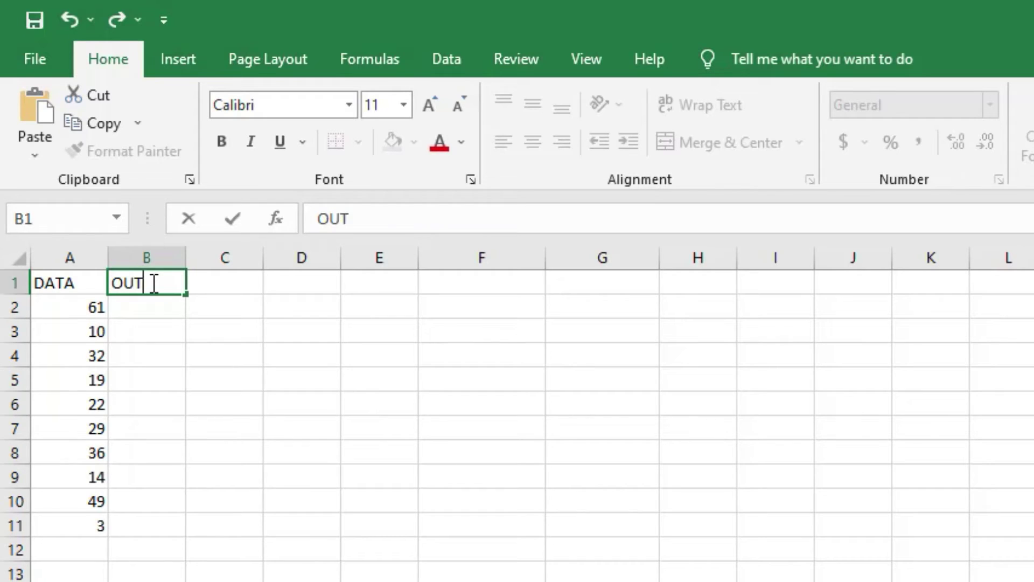
pyautogui.write('LIERS')
# - Enter the quartile headers Q1 in cell C1 and Q3 in cell D1
pyautogui.click(209, 251)
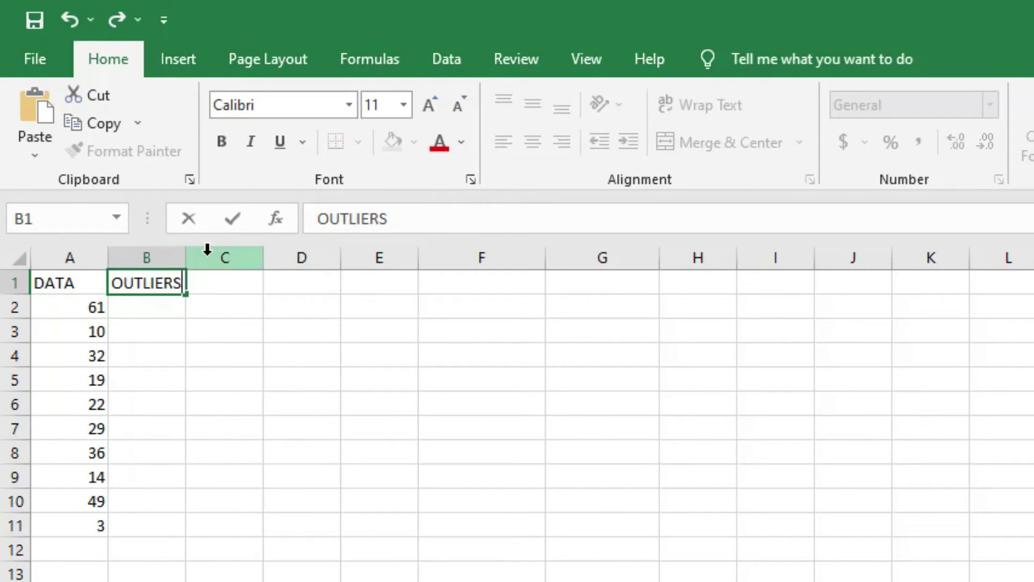
pyautogui.doubleClick(234, 281)
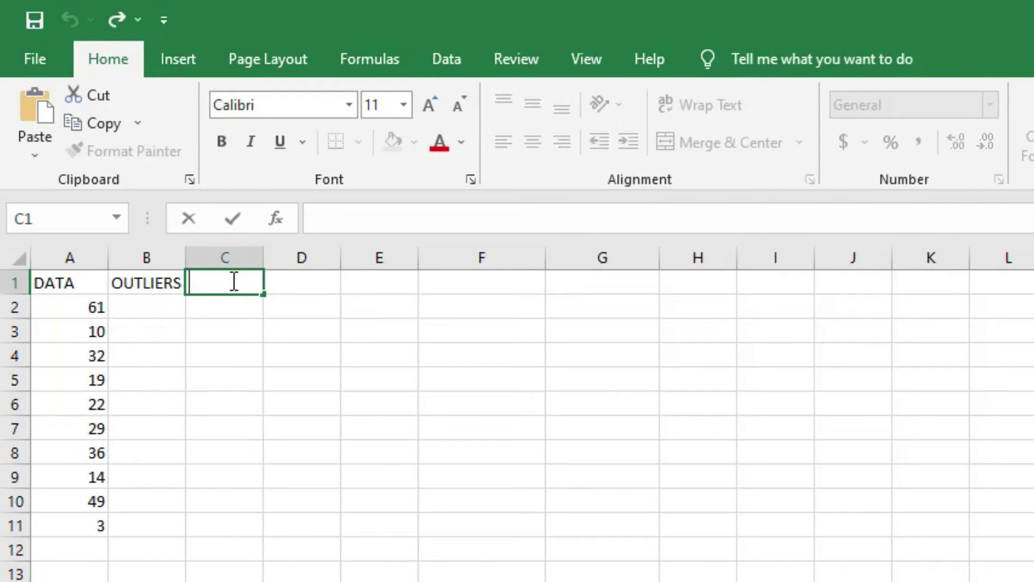
pyautogui.write('Q1')
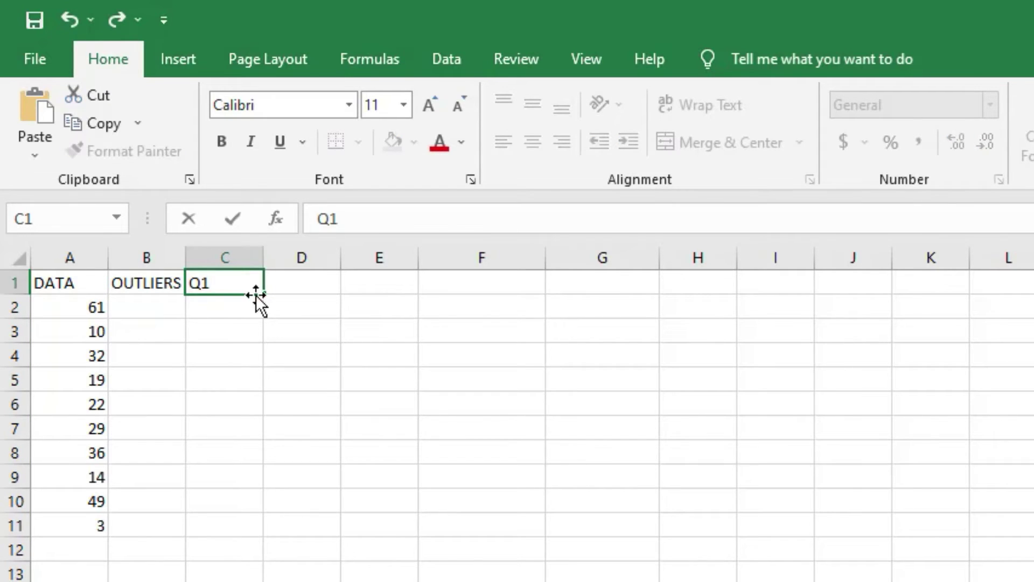
pyautogui.click(324, 274)
pyautogui.doubleClick(320, 283)
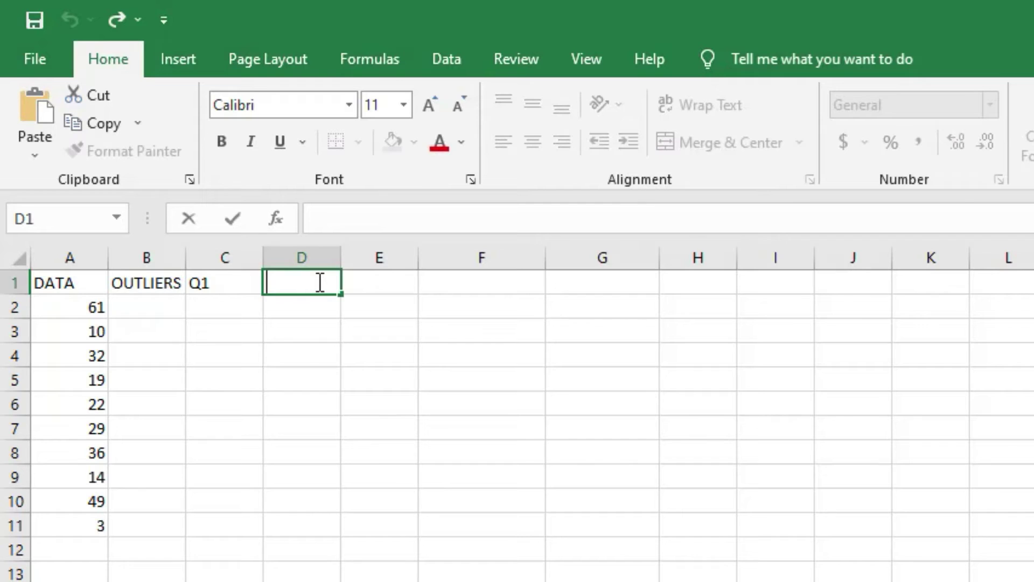
pyautogui.write('Q3')
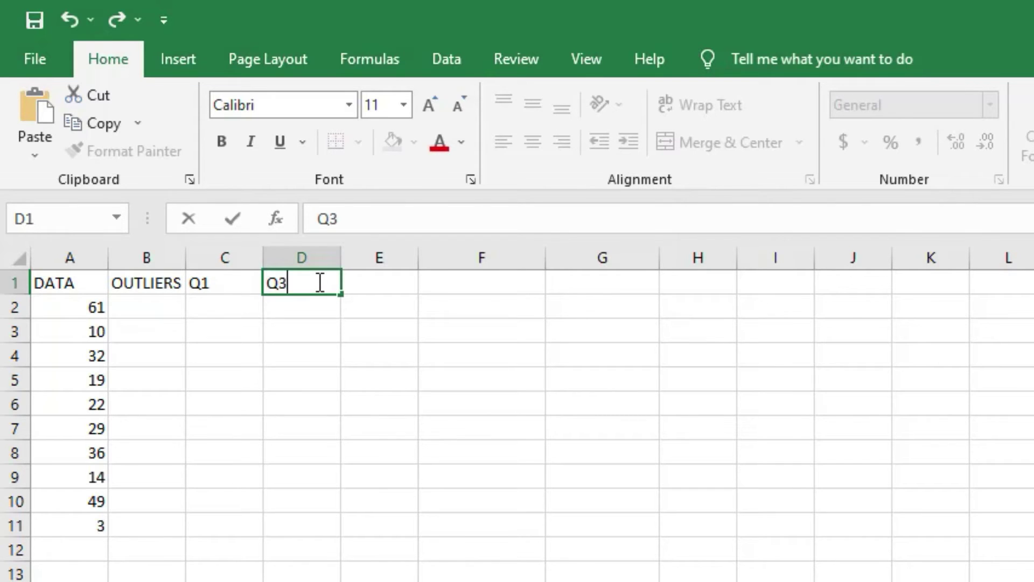
# - Enter the header IQR in cell E1, next to Q3
pyautogui.click(393, 260)
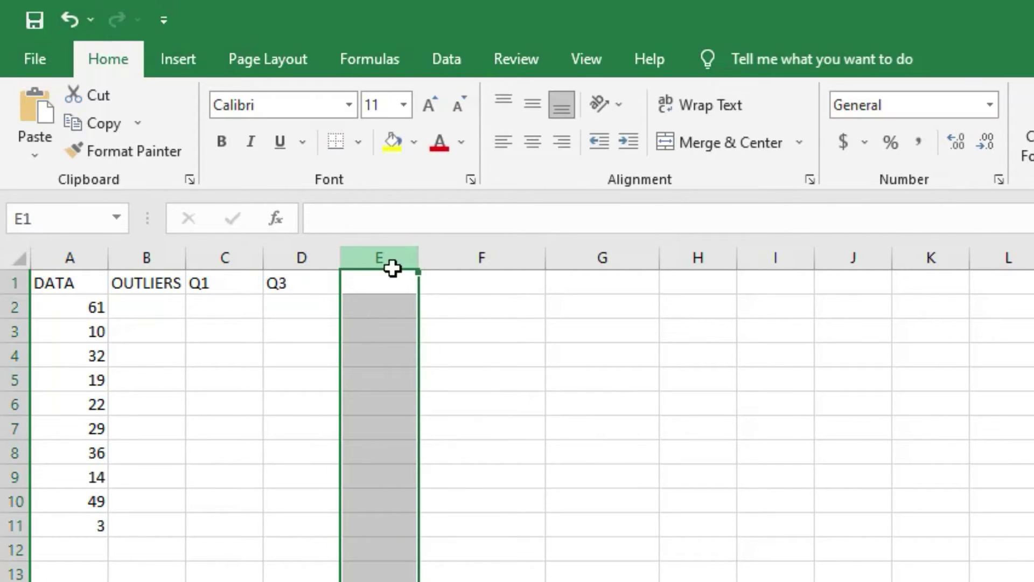
pyautogui.write('1QE')
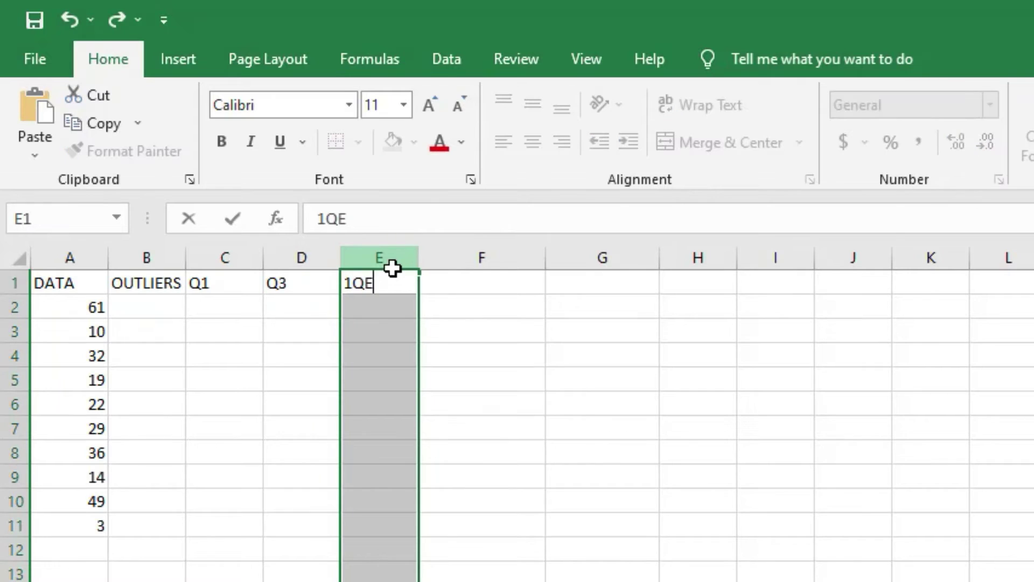
pyautogui.press('BackSpace')
pyautogui.press('BackSpace')
pyautogui.press('BackSpace')
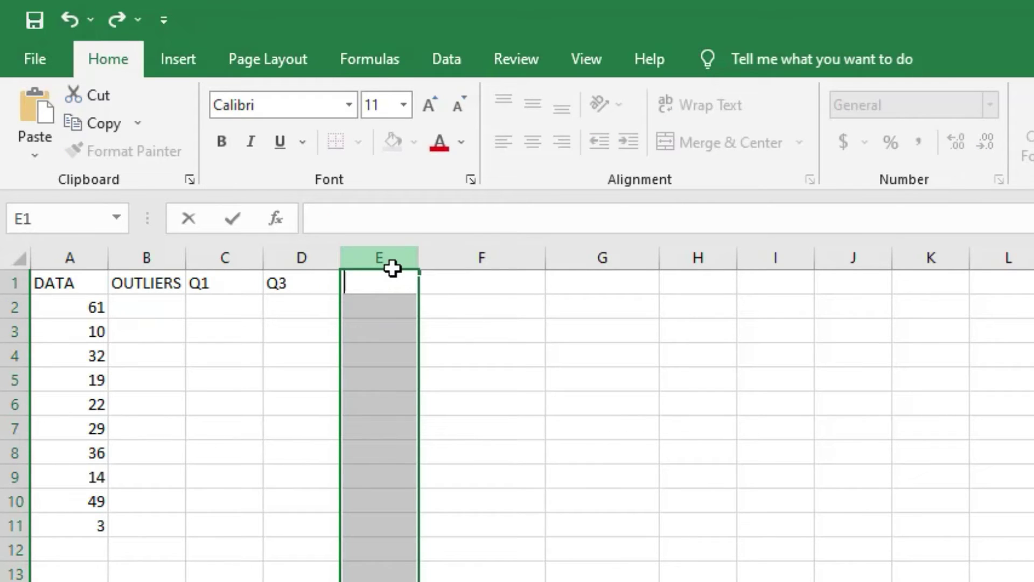
pyautogui.write('IQR')
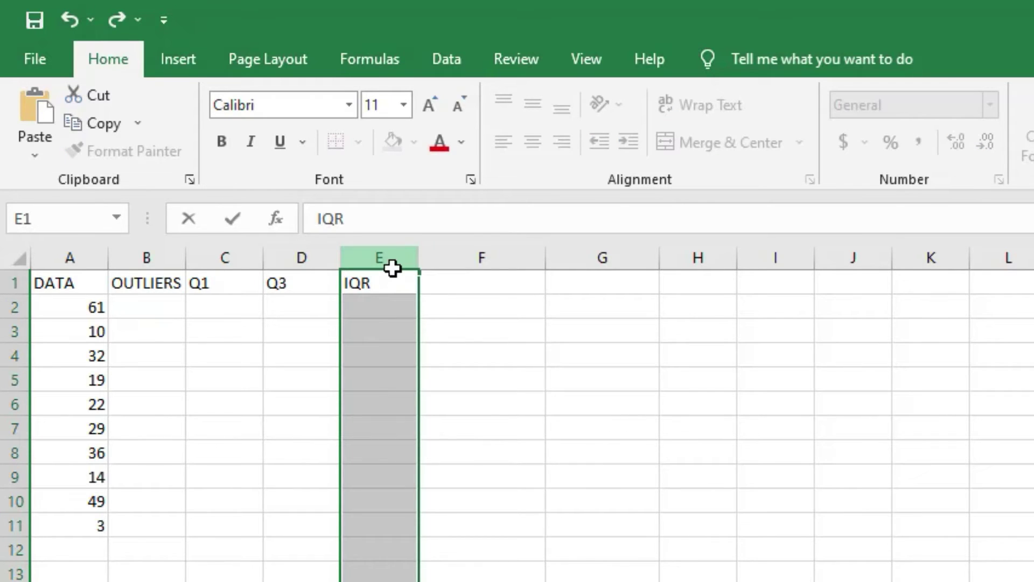
# - Enter the headers LOWER BOUND in cell F1 and UPPER BOUND in cell G1
pyautogui.click(478, 258)
pyautogui.doubleClick(492, 281)
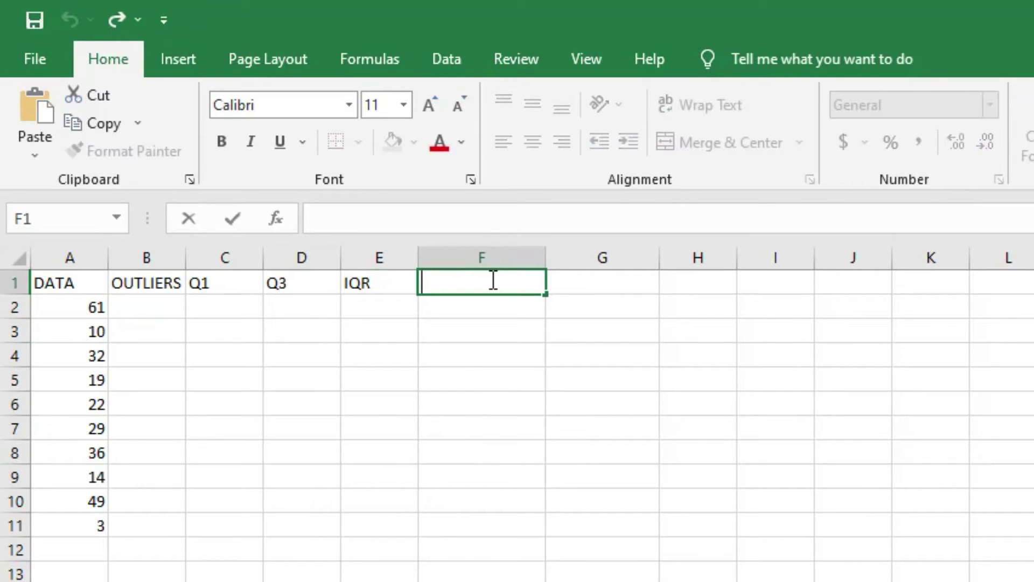
pyautogui.write('LOWER BOUND')
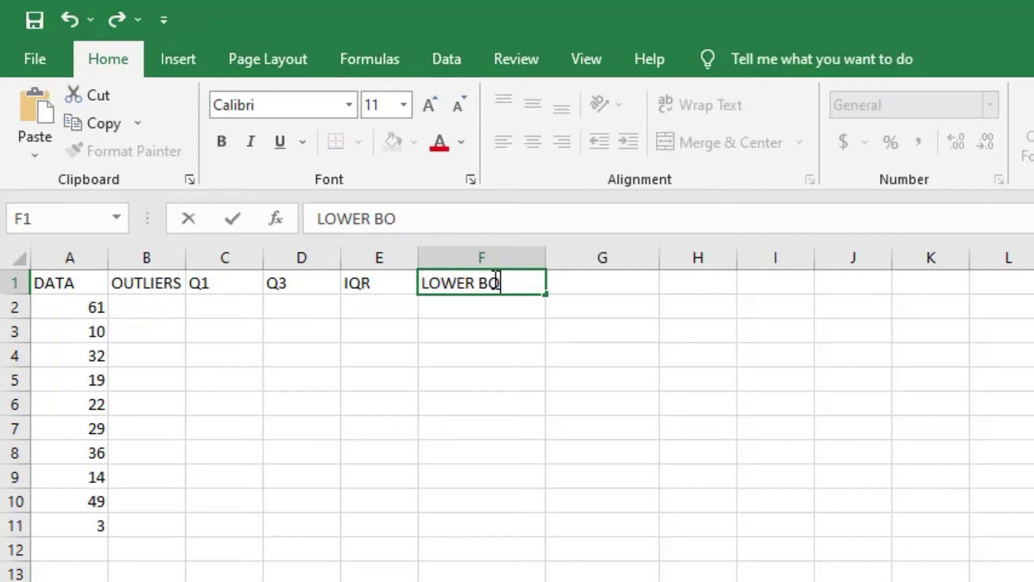
pyautogui.click(604, 257)
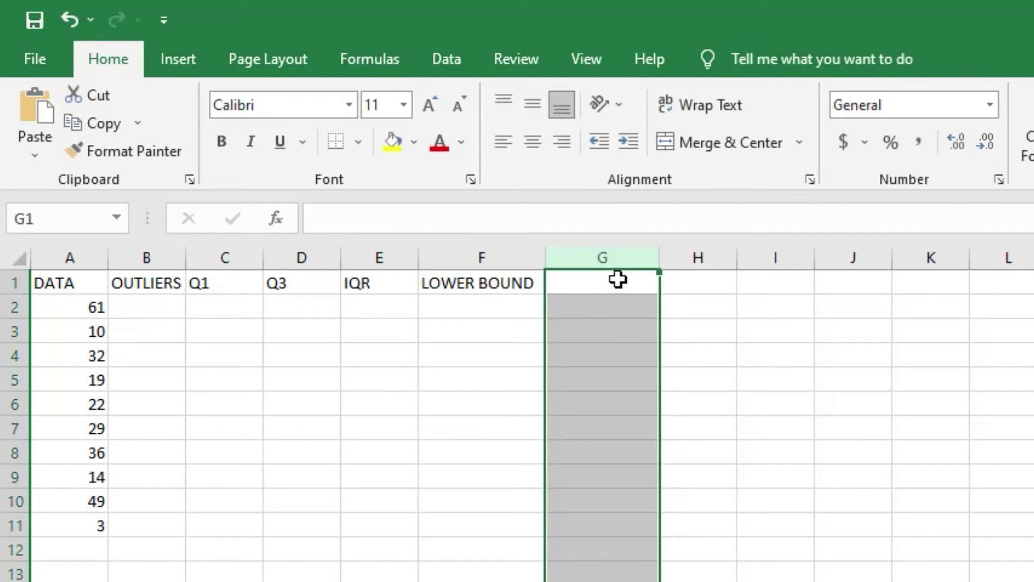
pyautogui.doubleClick(619, 280)
pyautogui.write('UPPER B')
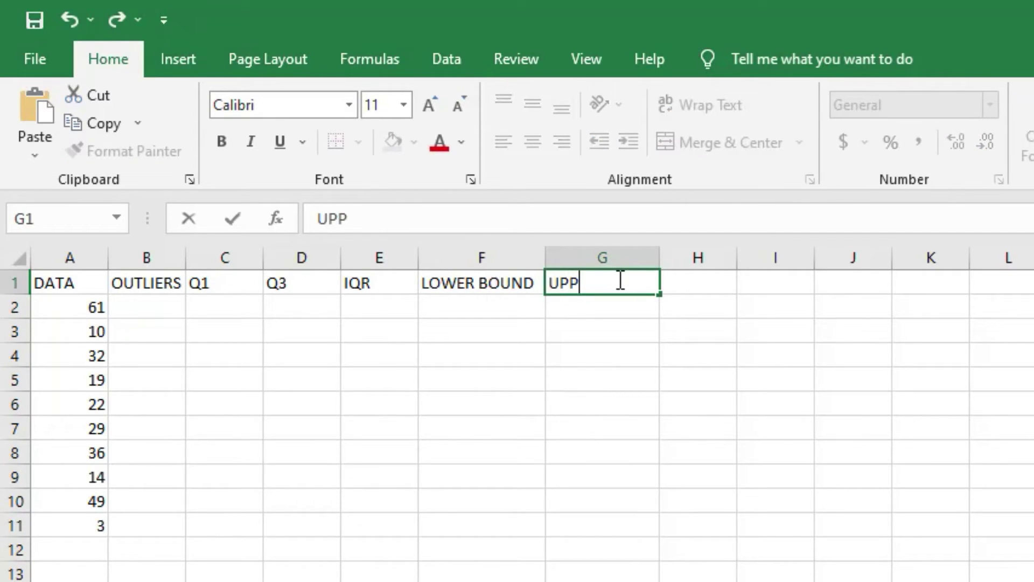
pyautogui.write('OUND')
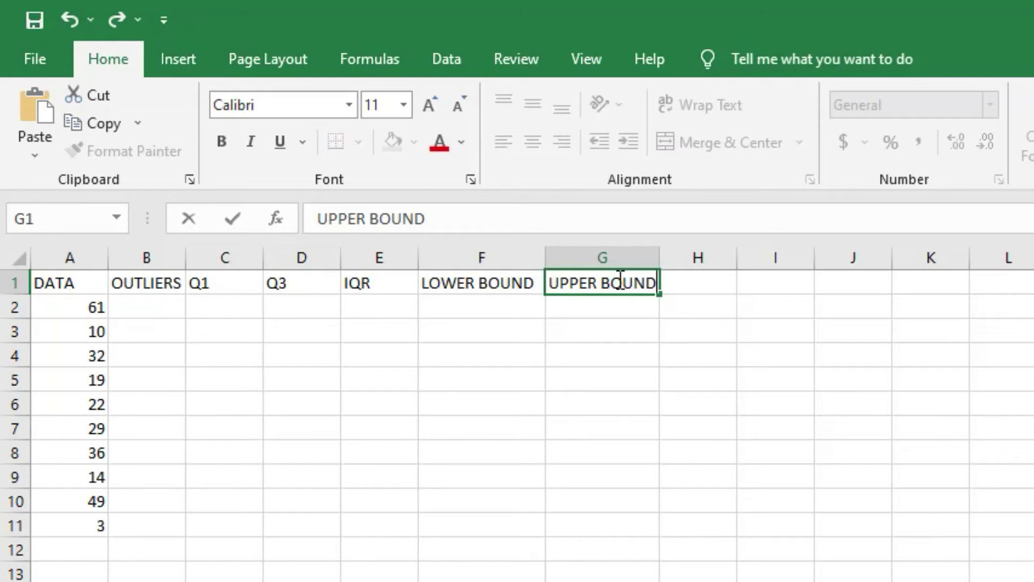
# - Calculate the first quartile of the data in cell C2 with =QUARTILE(A2:A11,1)
pyautogui.click(227, 308)
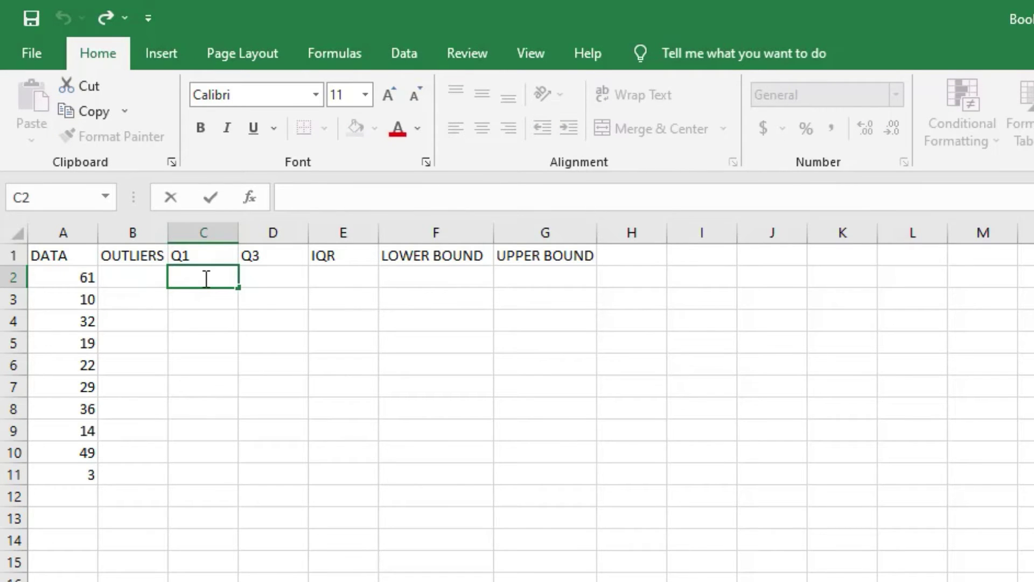
pyautogui.write('=')
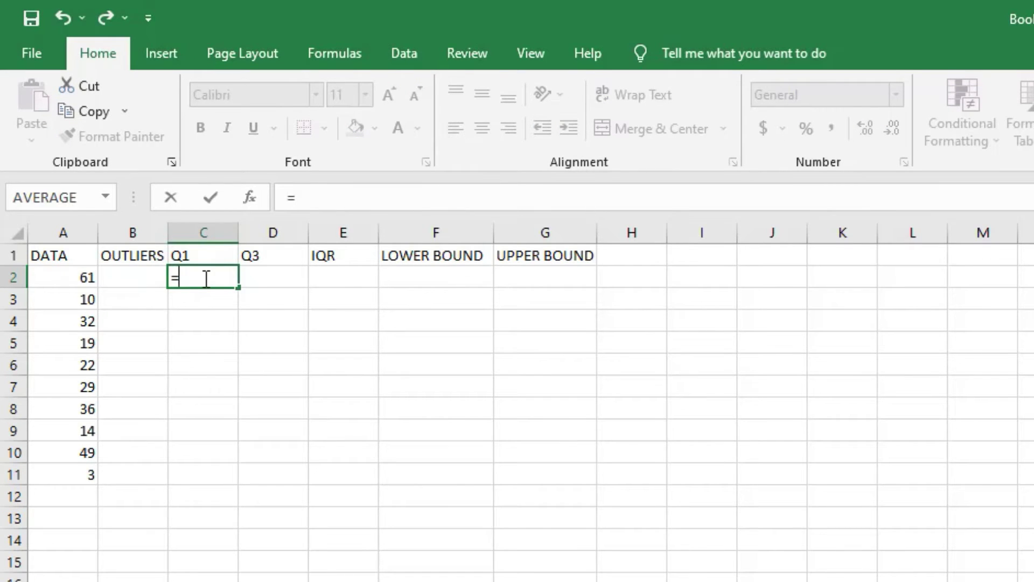
pyautogui.write('quar')
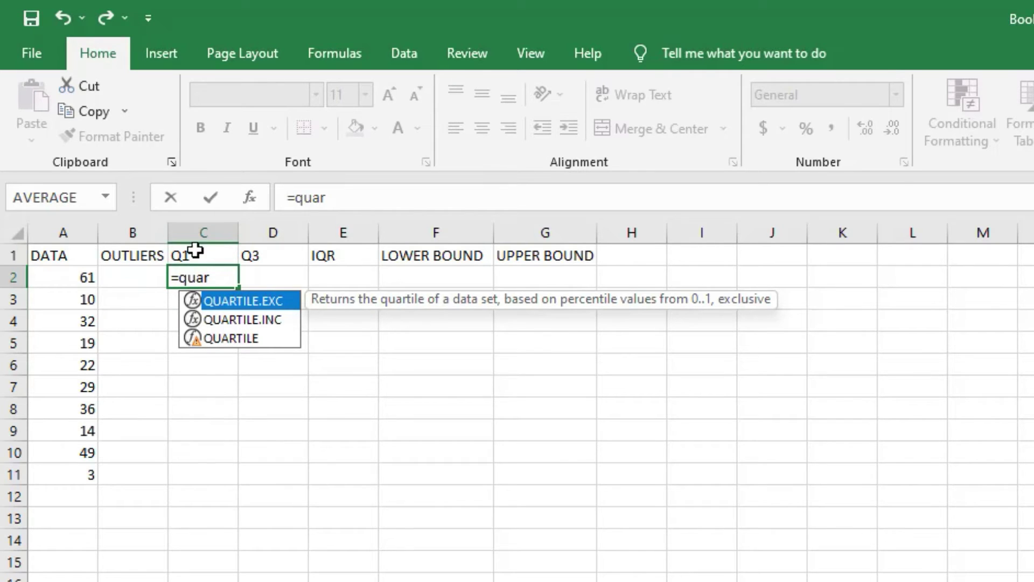
pyautogui.doubleClick(230, 340)
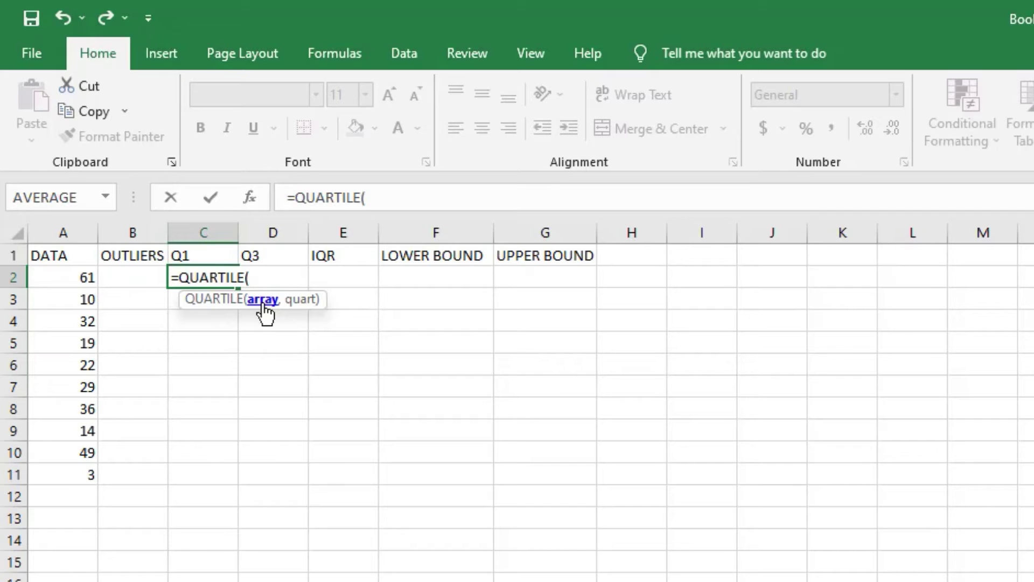
pyautogui.moveTo(77, 273); pyautogui.dragTo(86, 478)
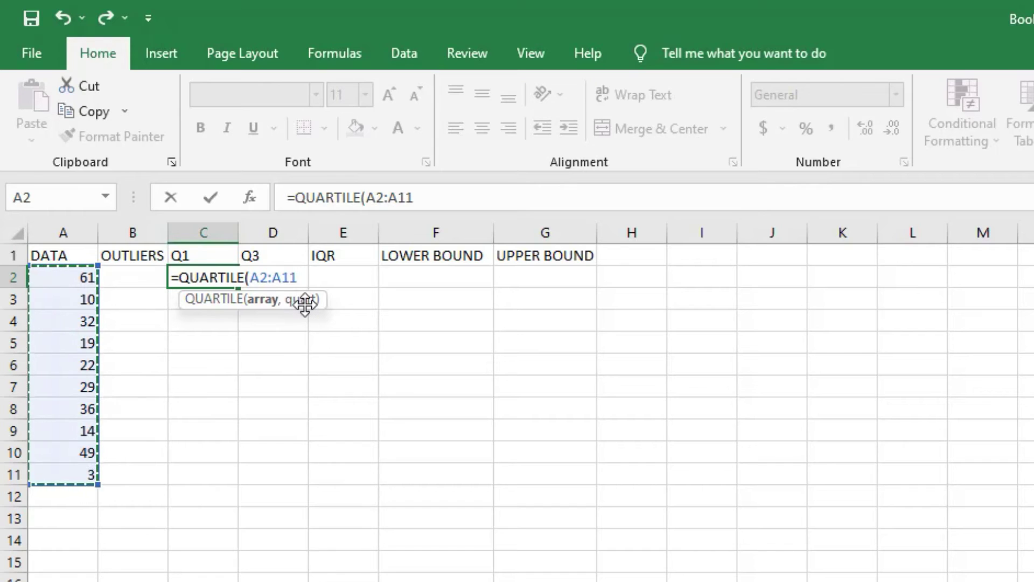
pyautogui.write(',')
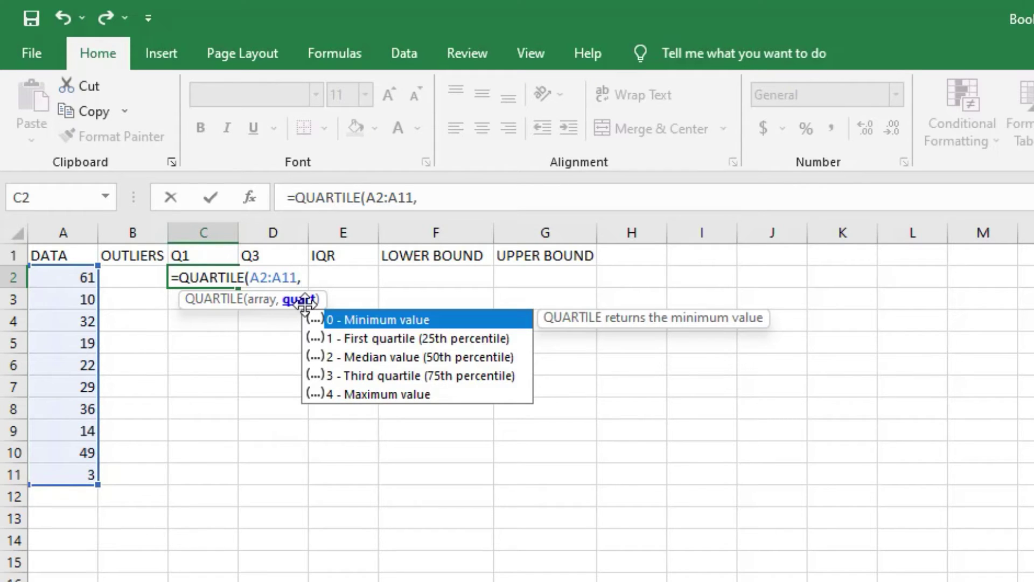
pyautogui.doubleClick(361, 338)
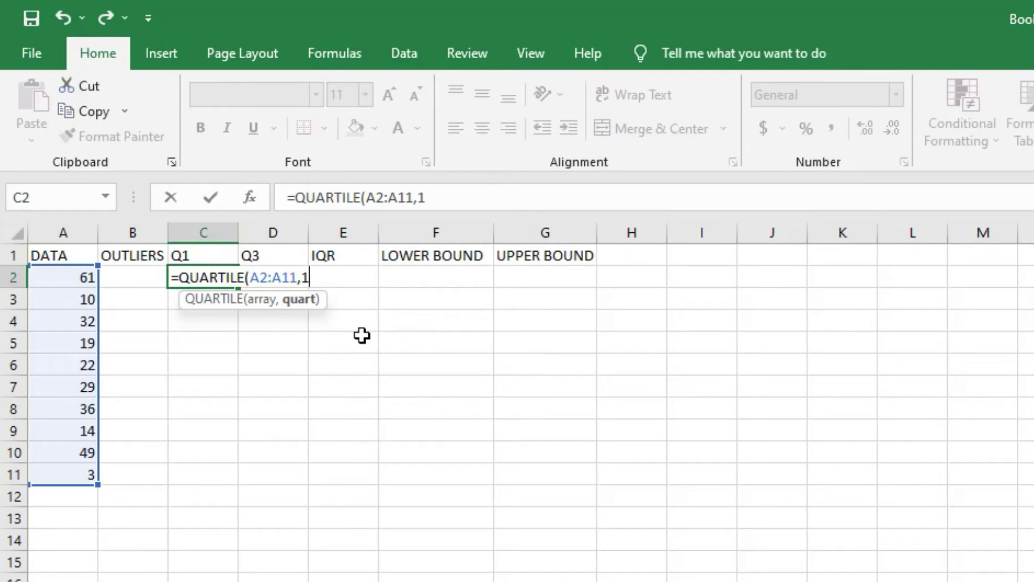
pyautogui.press('Return')
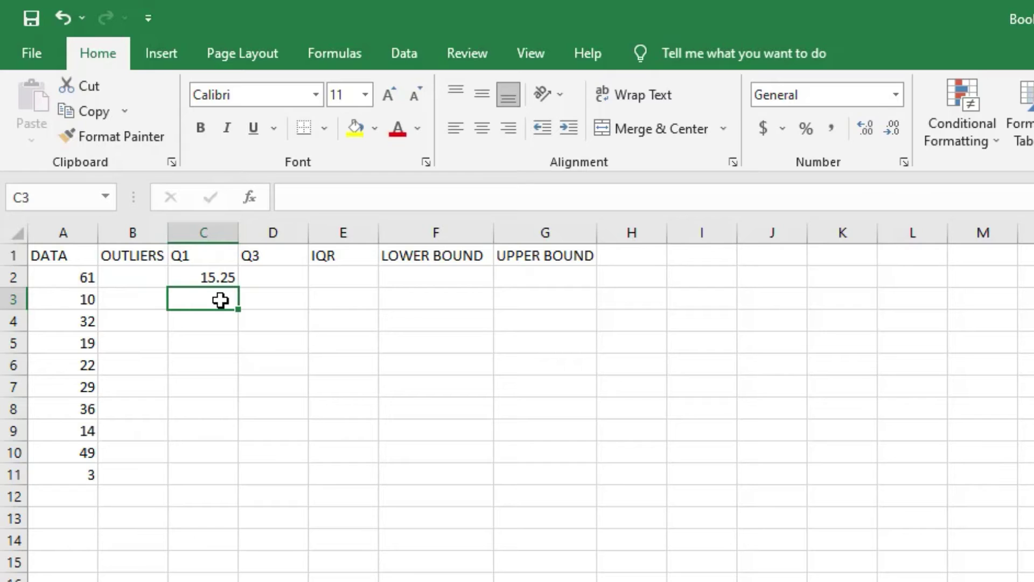
# - Calculate the third quartile of the data in cell D2 with =QUARTILE(A2:A11,3)
pyautogui.click(273, 236)
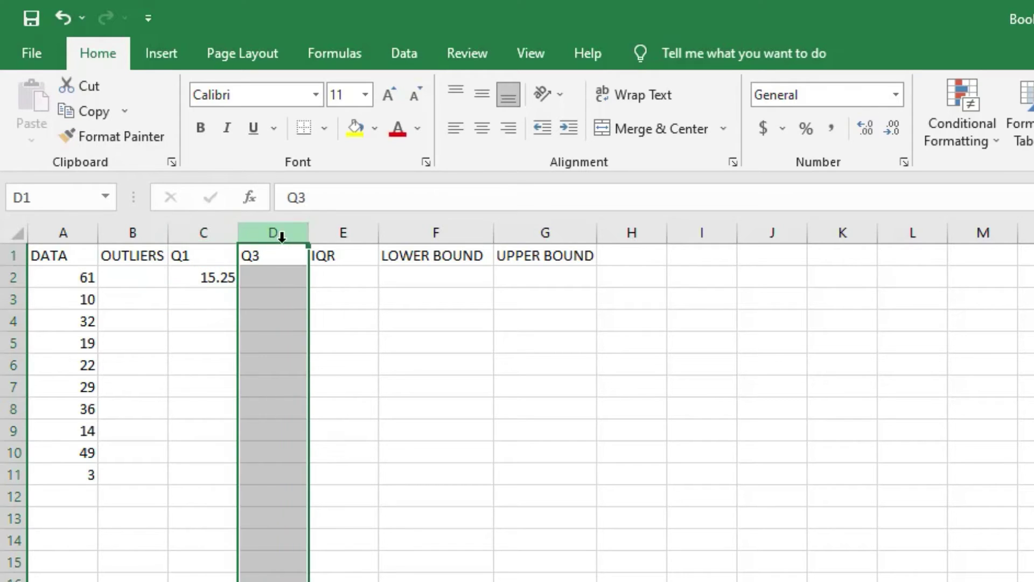
pyautogui.click(272, 275)
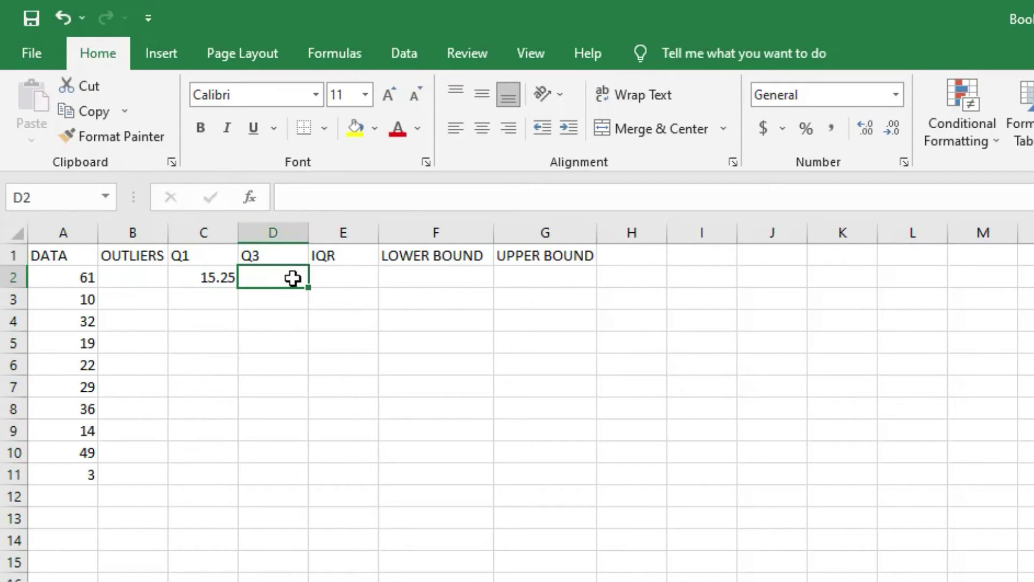
pyautogui.click(307, 196)
pyautogui.write('=')
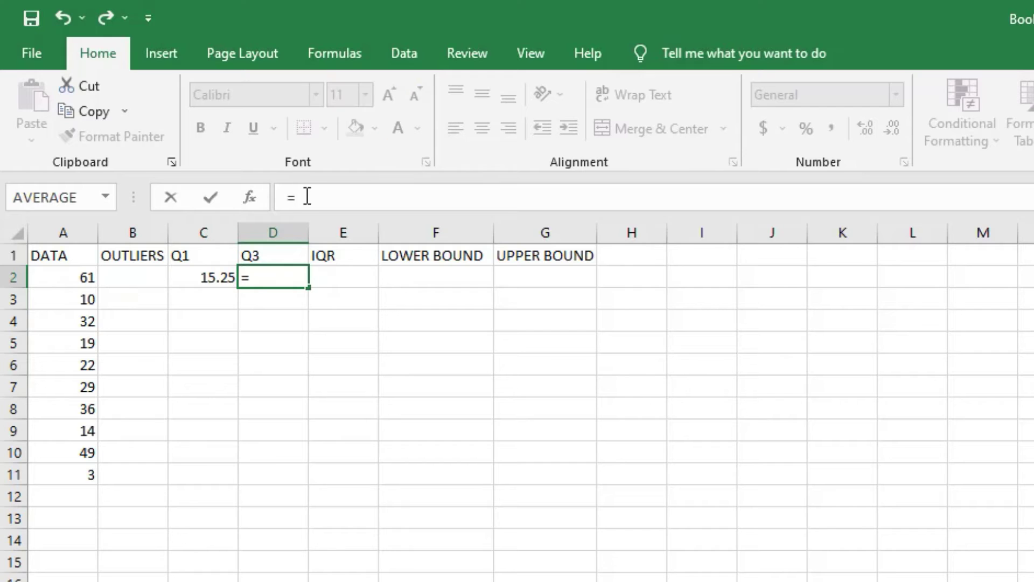
pyautogui.write('quar')
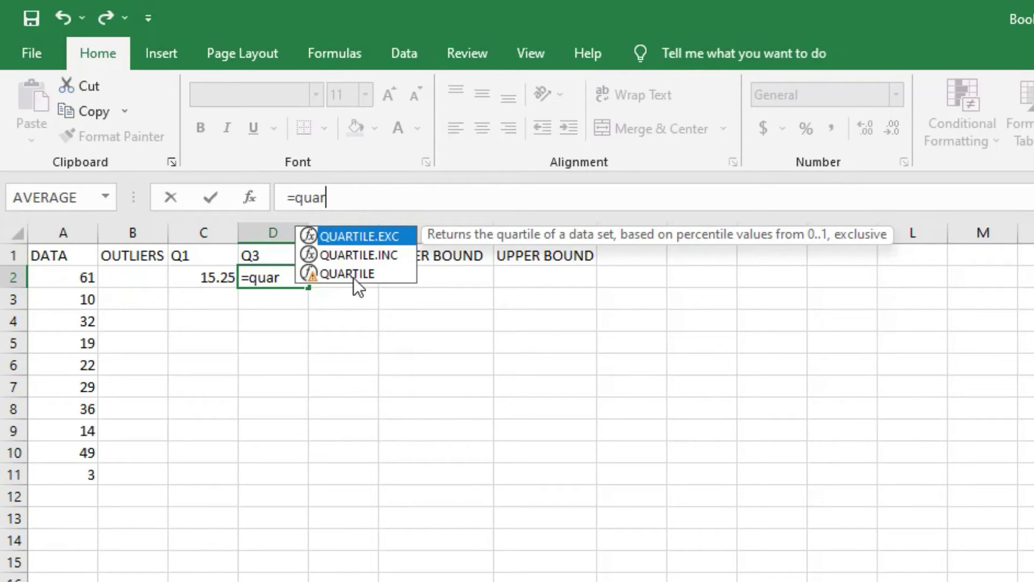
pyautogui.doubleClick(354, 277)
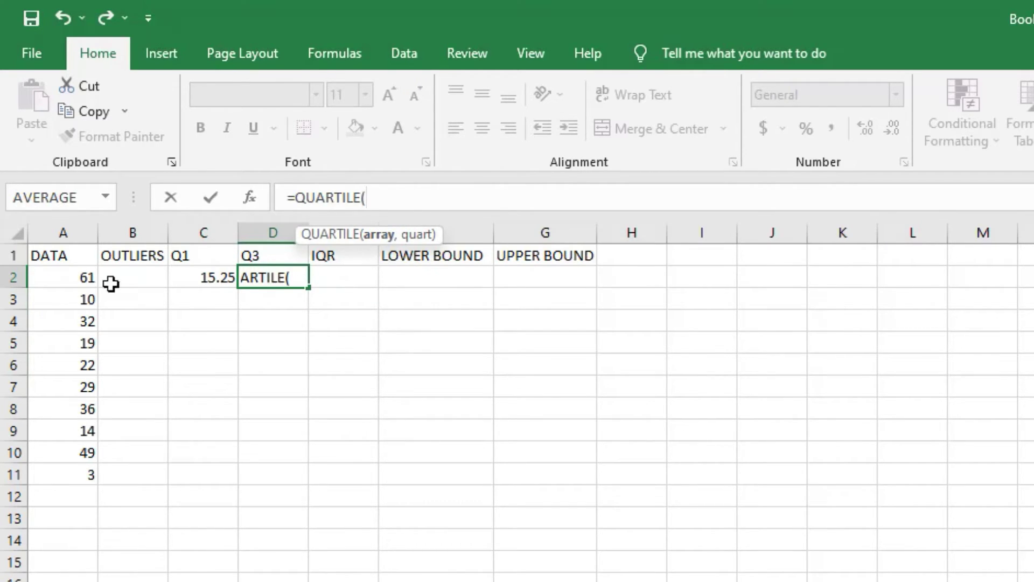
pyautogui.moveTo(73, 276); pyautogui.dragTo(82, 470)
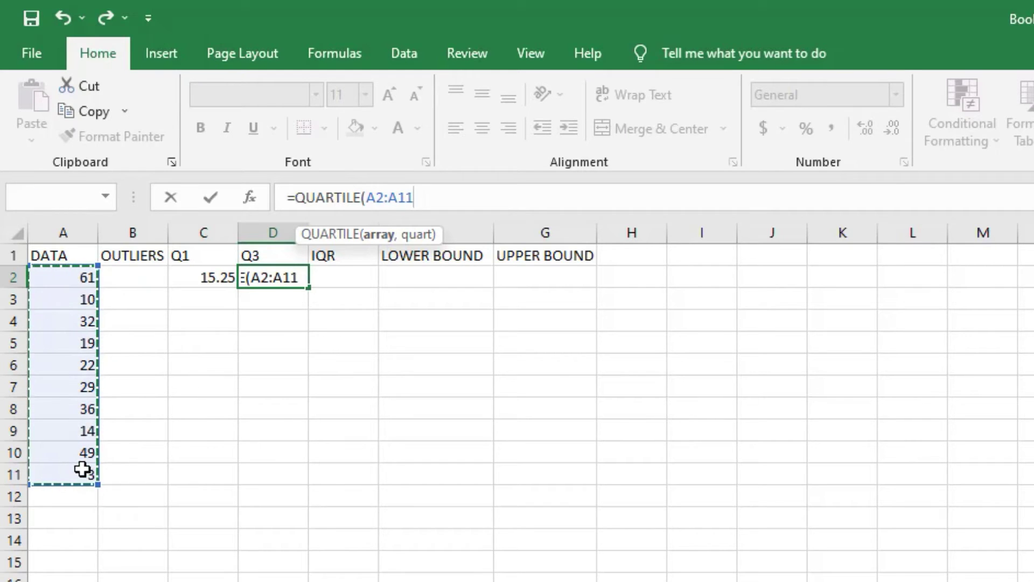
pyautogui.write(',')
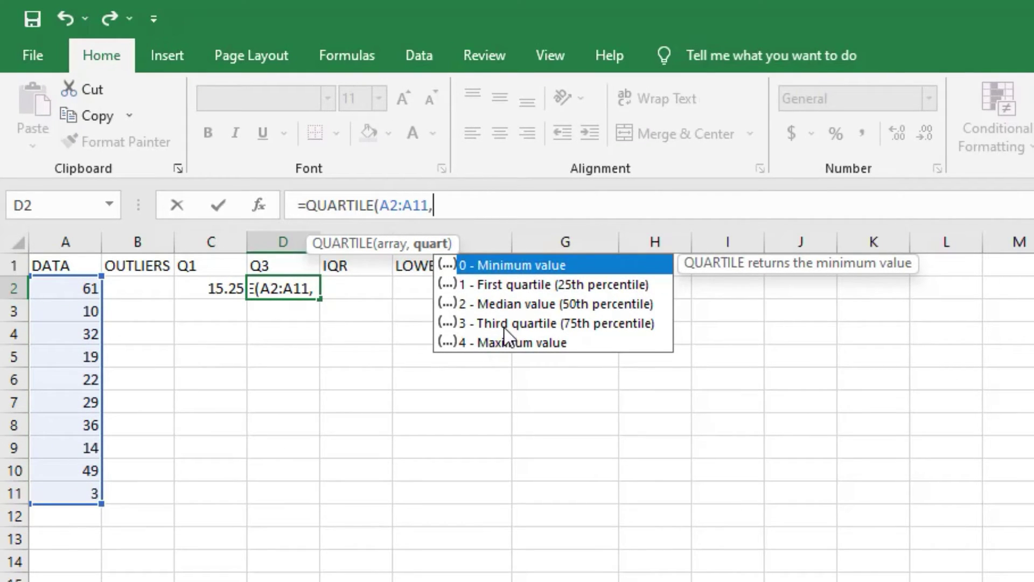
pyautogui.click(486, 315)
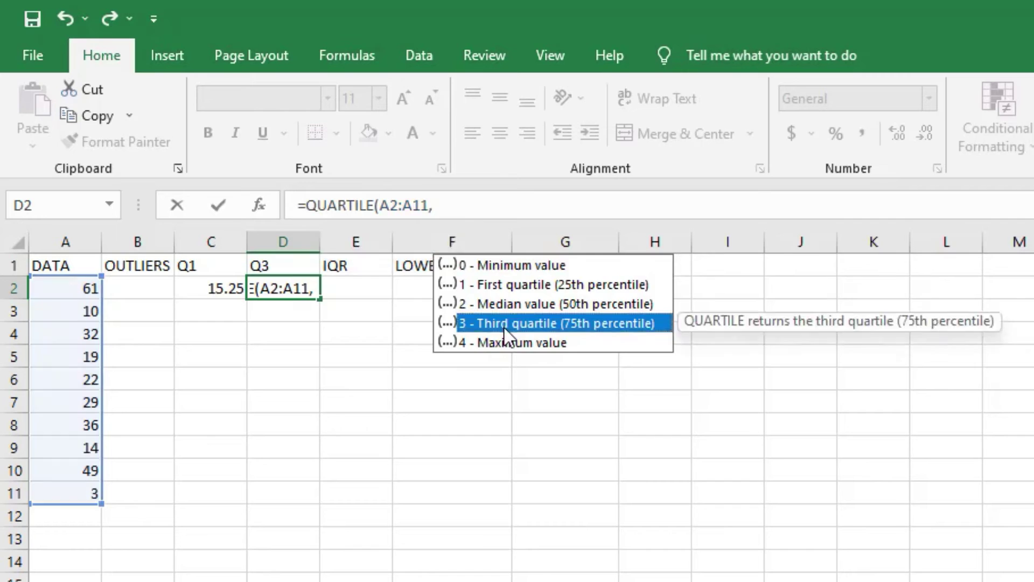
pyautogui.doubleClick(504, 325)
pyautogui.press('Return')
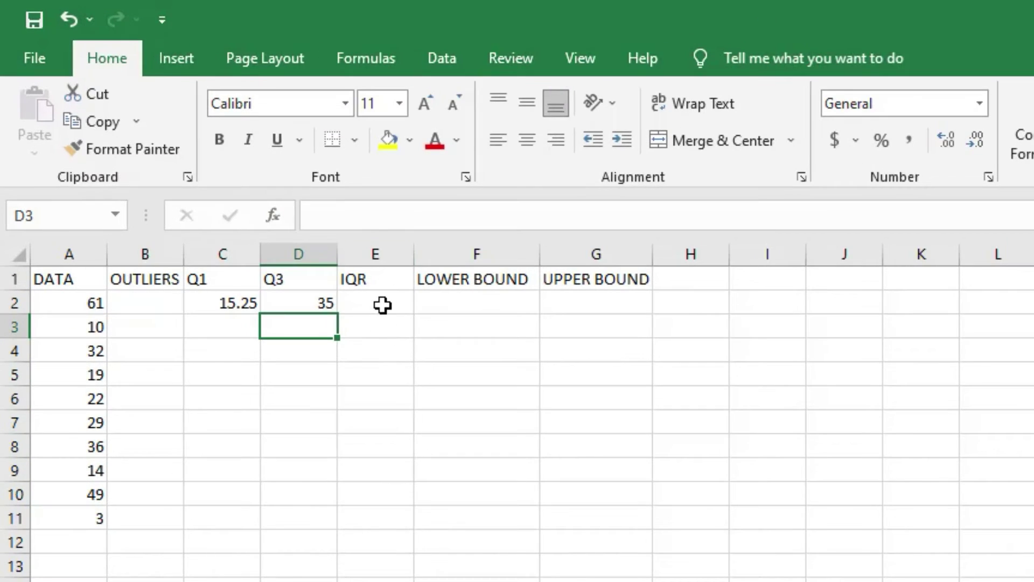
# - Calculate the interquartile range in cell E2 by subtracting Q1 from Q3 with =D2-C2
pyautogui.click(362, 290)
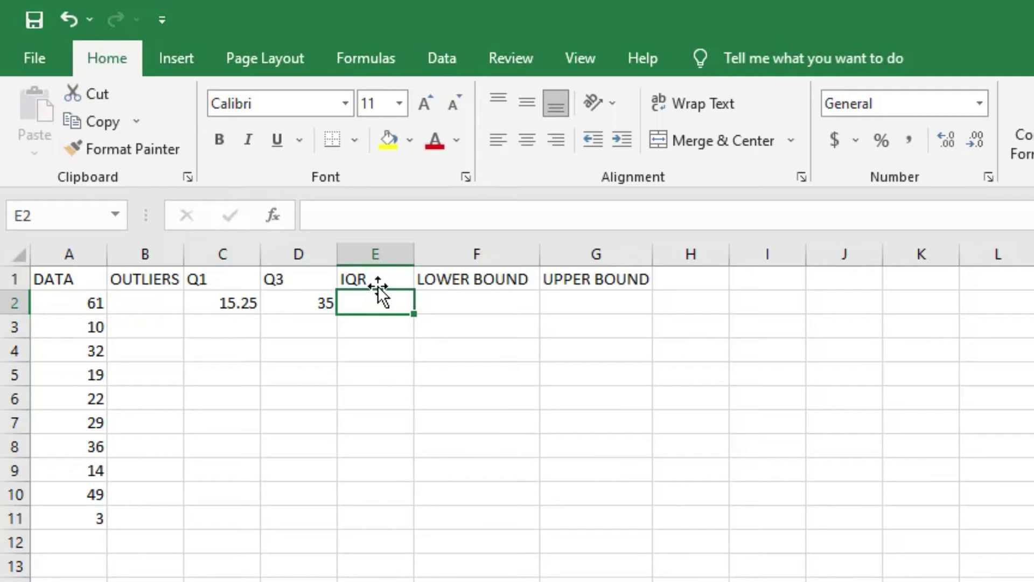
pyautogui.write('=')
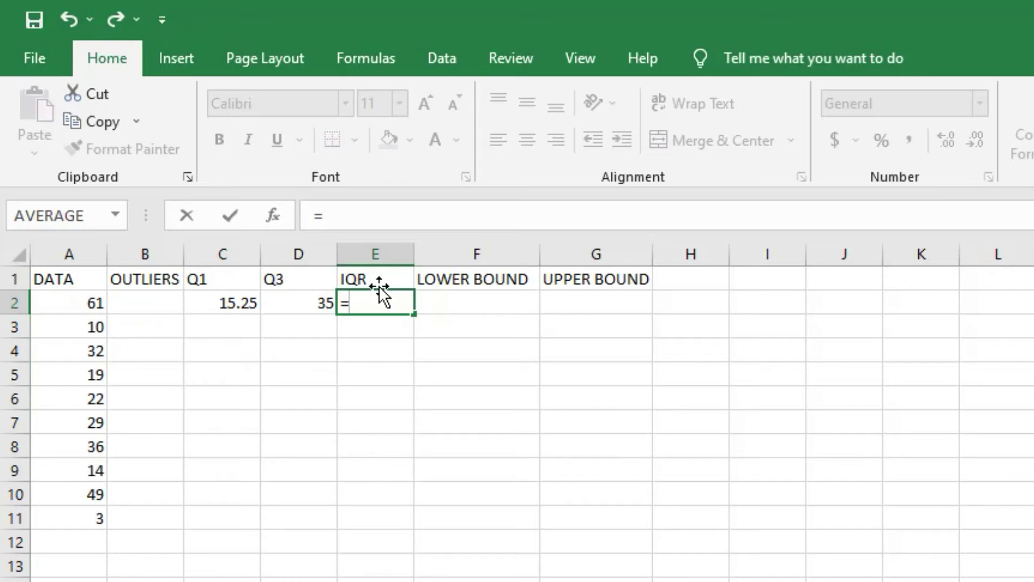
pyautogui.write('D2')
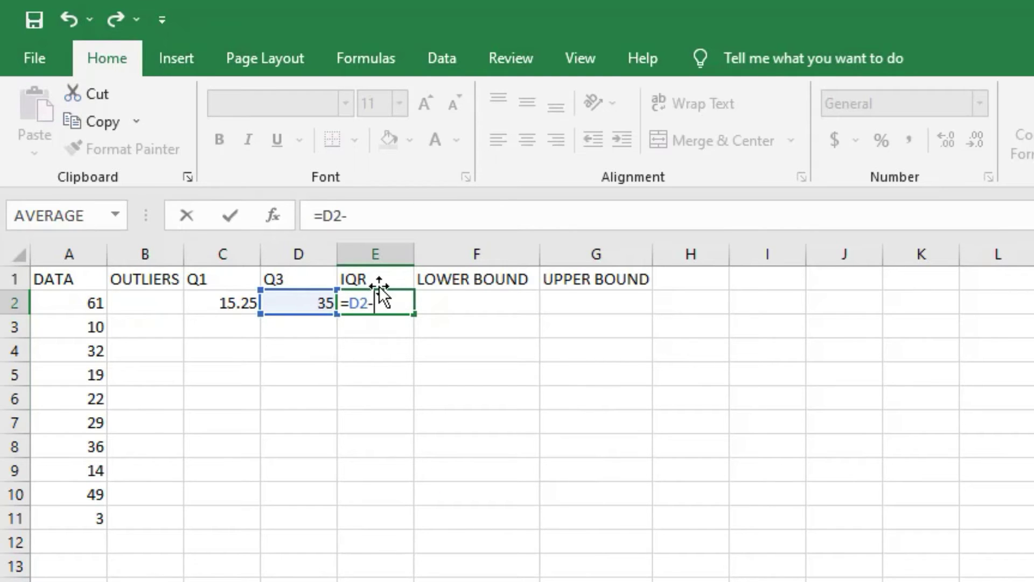
pyautogui.write('-C2')
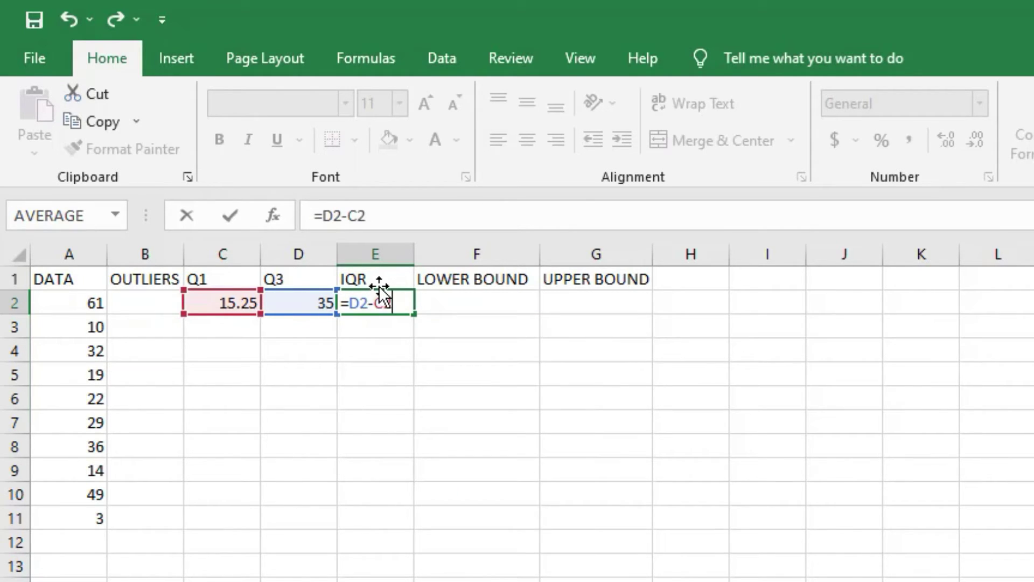
pyautogui.press('Return')
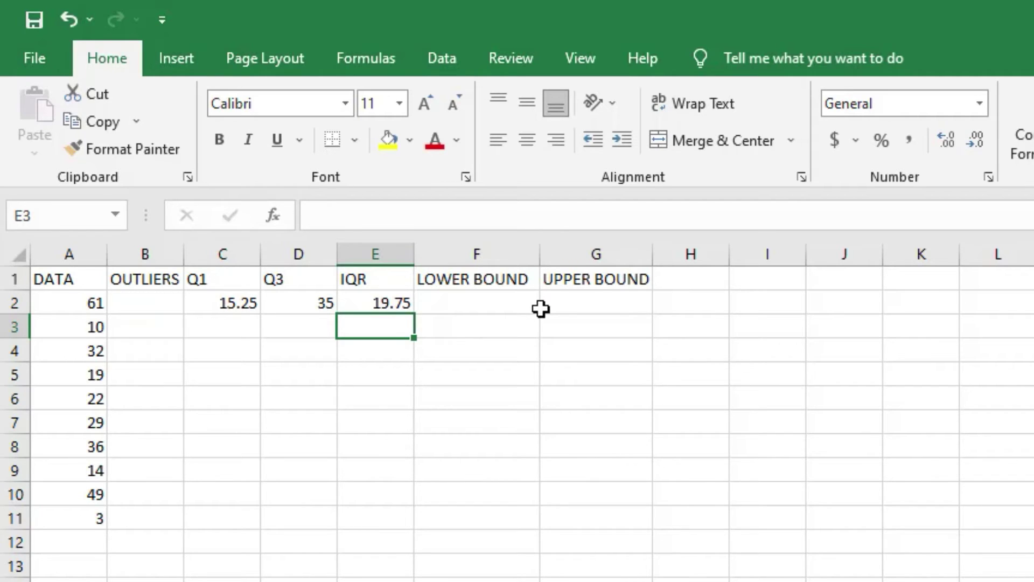
# - Calculate the lower bound in cell F2 with the formula =C2 - (1.5*E2)
pyautogui.doubleClick(513, 302)
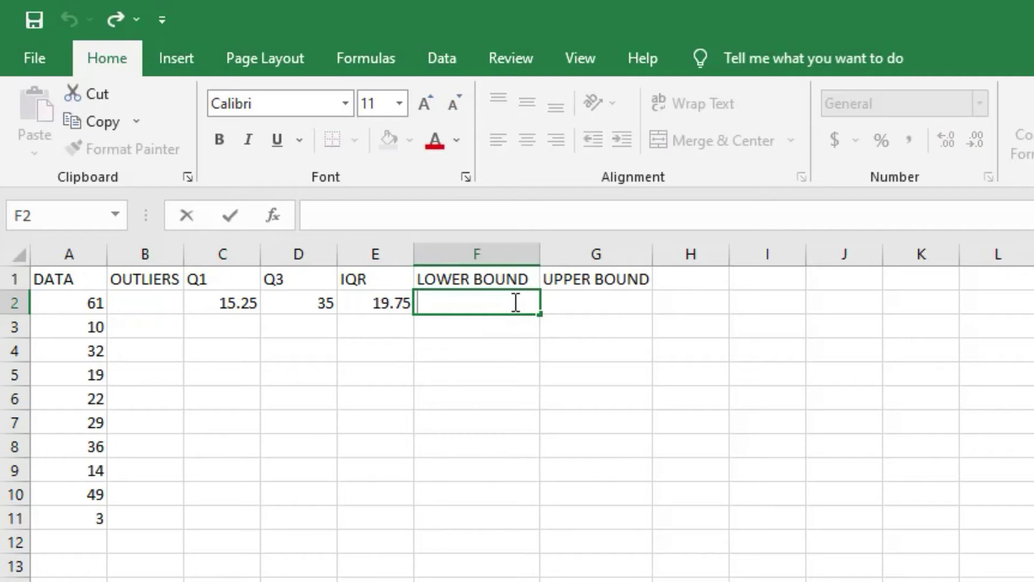
pyautogui.write('=')
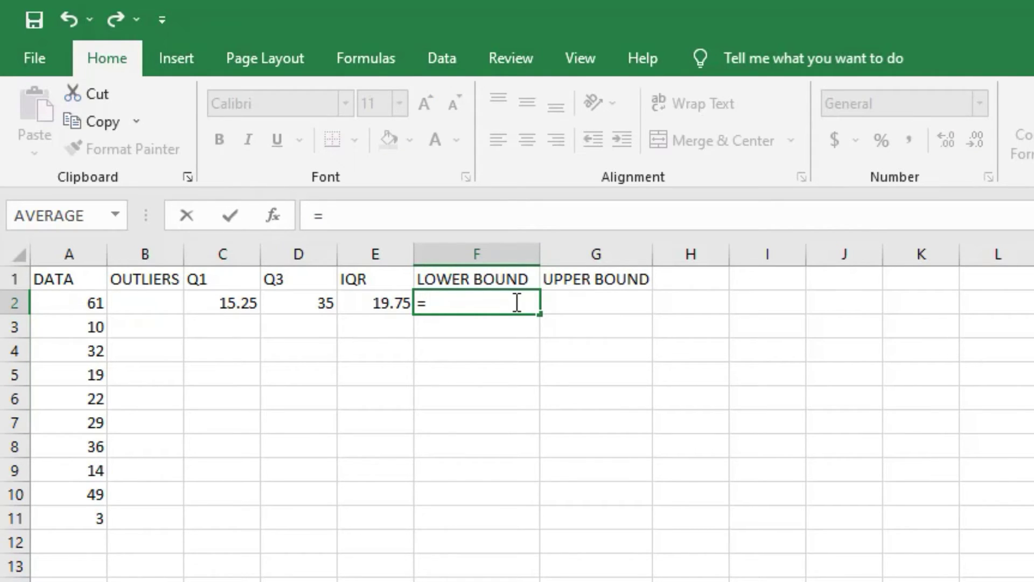
pyautogui.write('C2 - (1.5*')
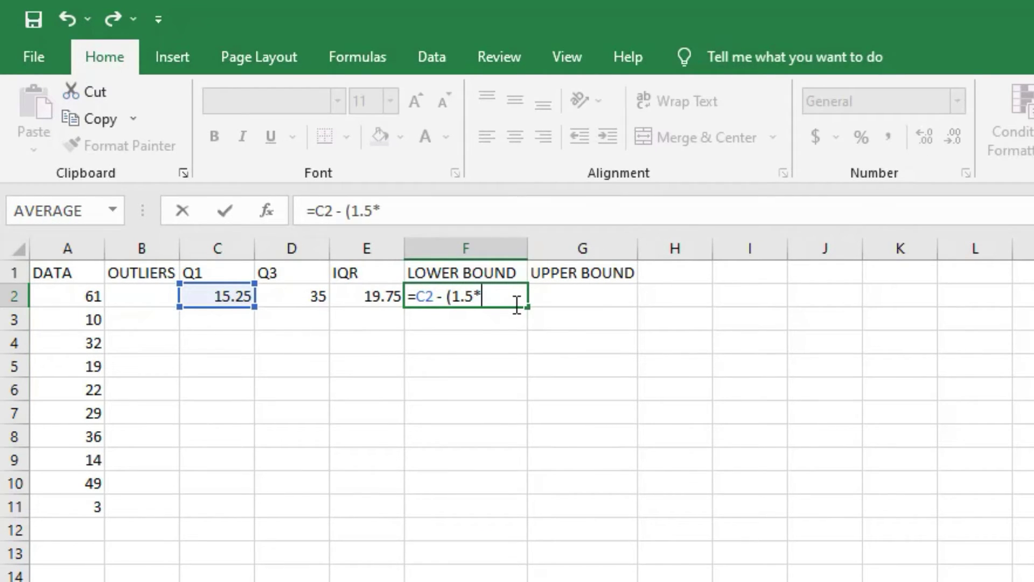
pyautogui.click(364, 296)
pyautogui.write(')')
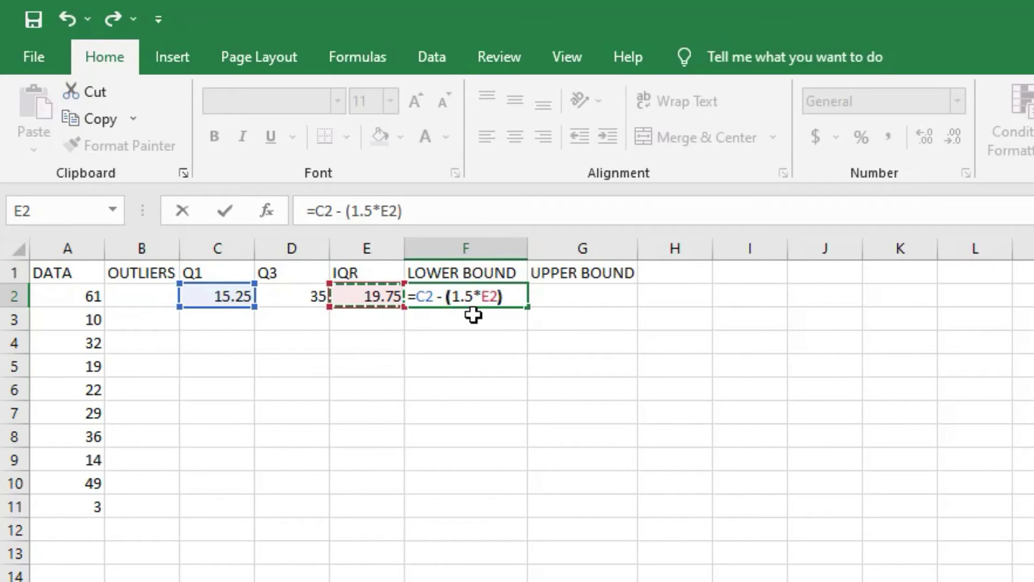
pyautogui.press('Return')
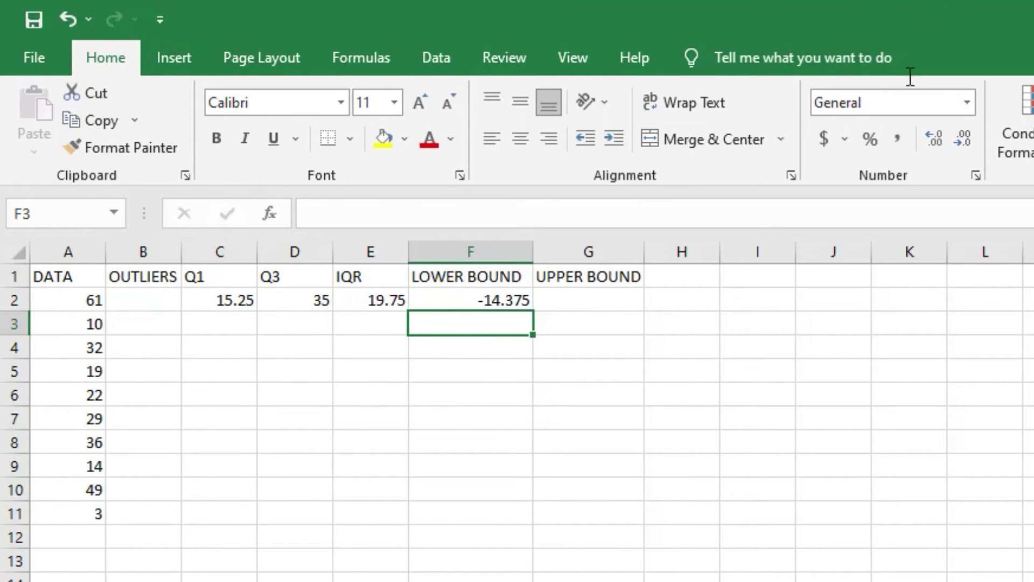
# - Calculate the upper bound in cell G2 with the formula =D2+(1.5*E2)
pyautogui.doubleClick(600, 302)
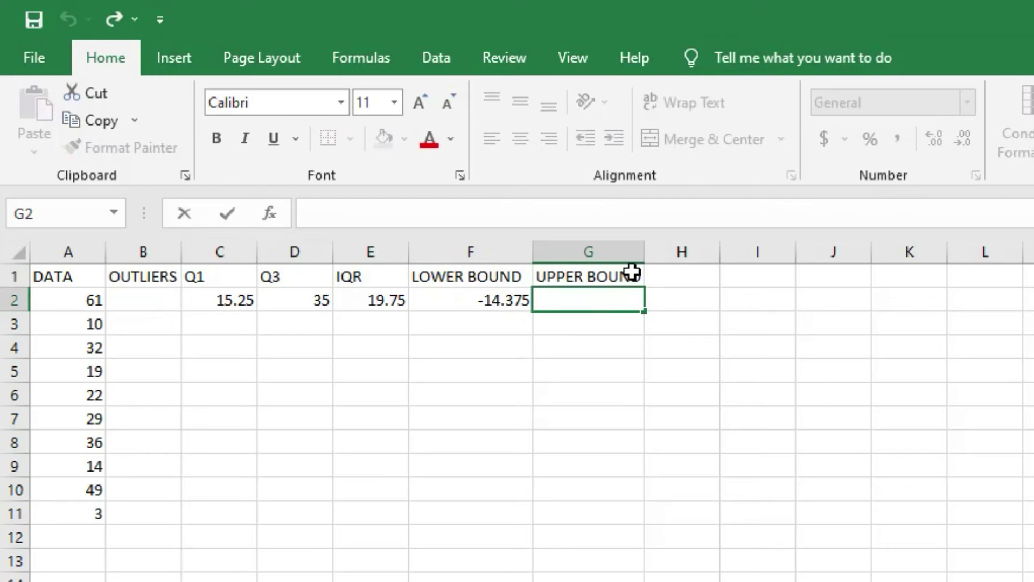
pyautogui.write('=')
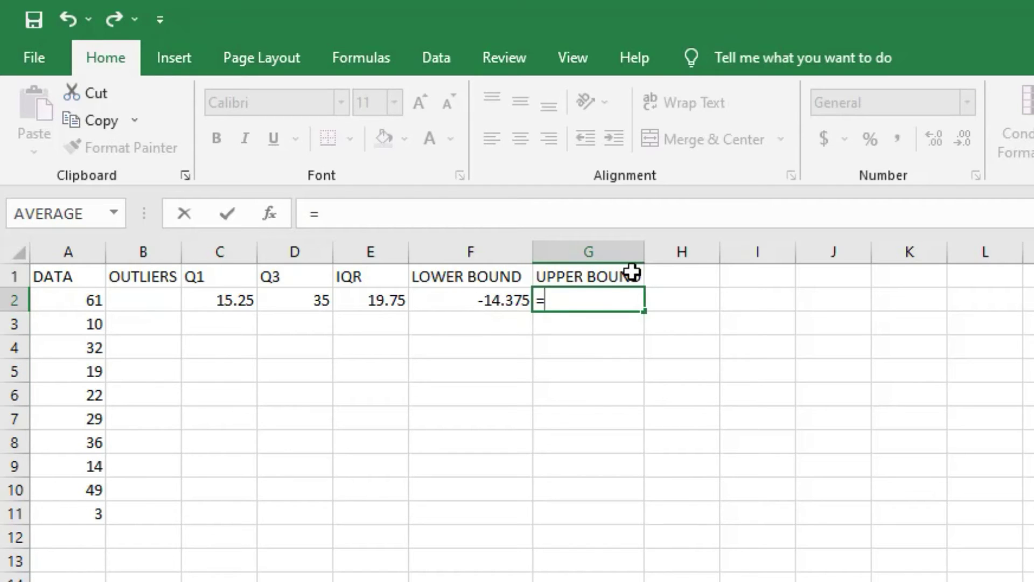
pyautogui.write('D2+(')
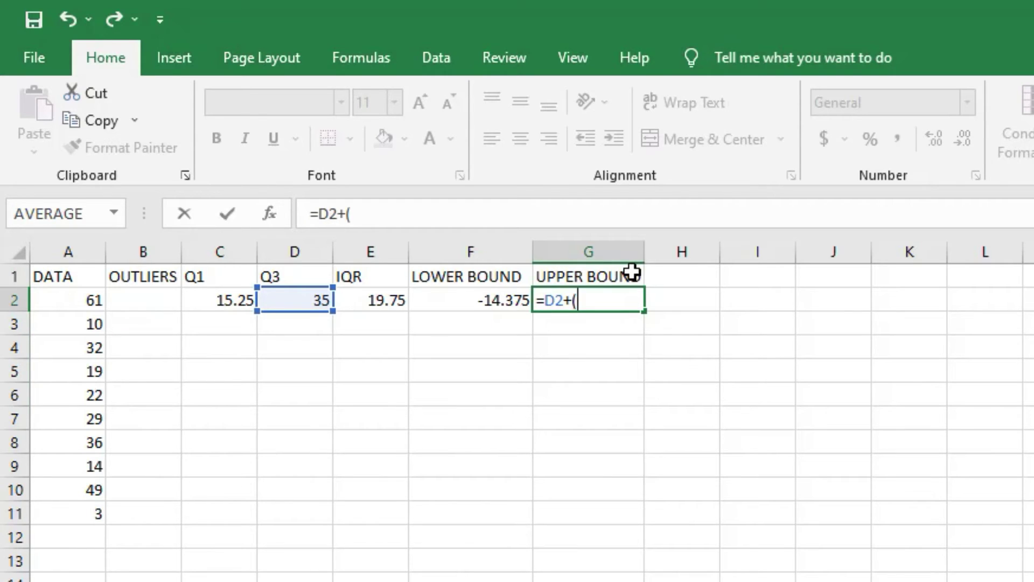
pyautogui.write('1.5*')
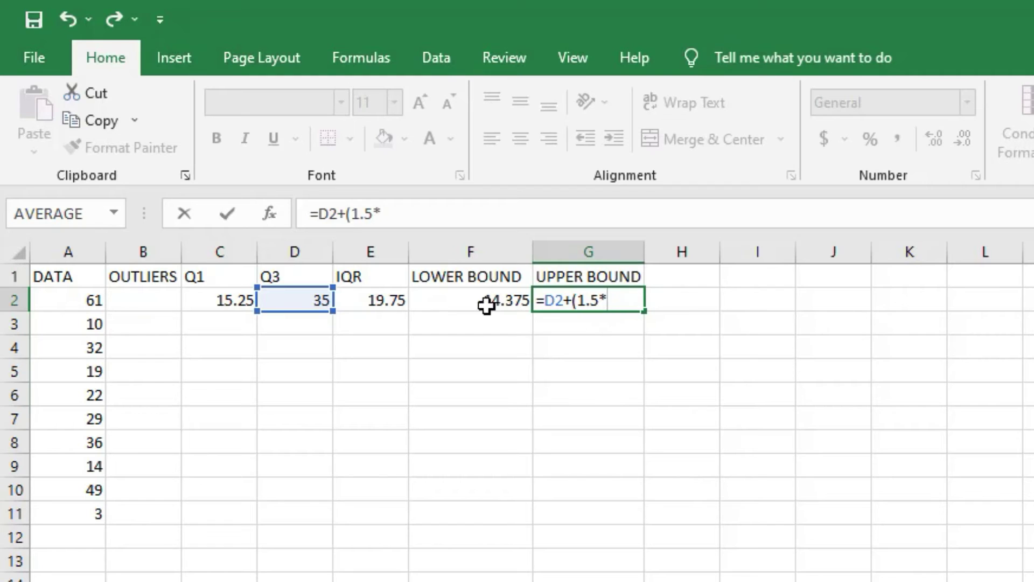
pyautogui.click(385, 296)
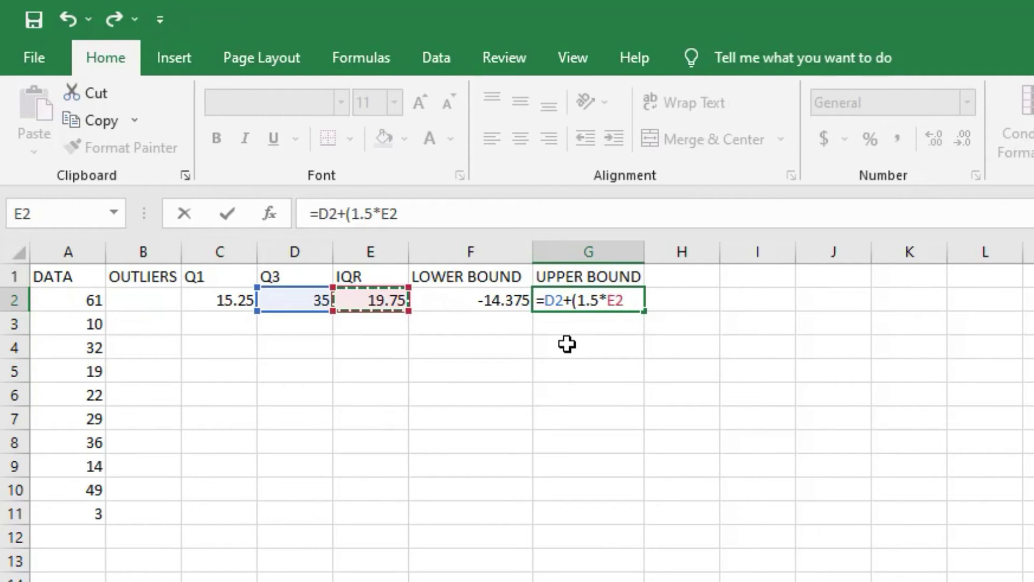
pyautogui.write(')')
pyautogui.press('Return')
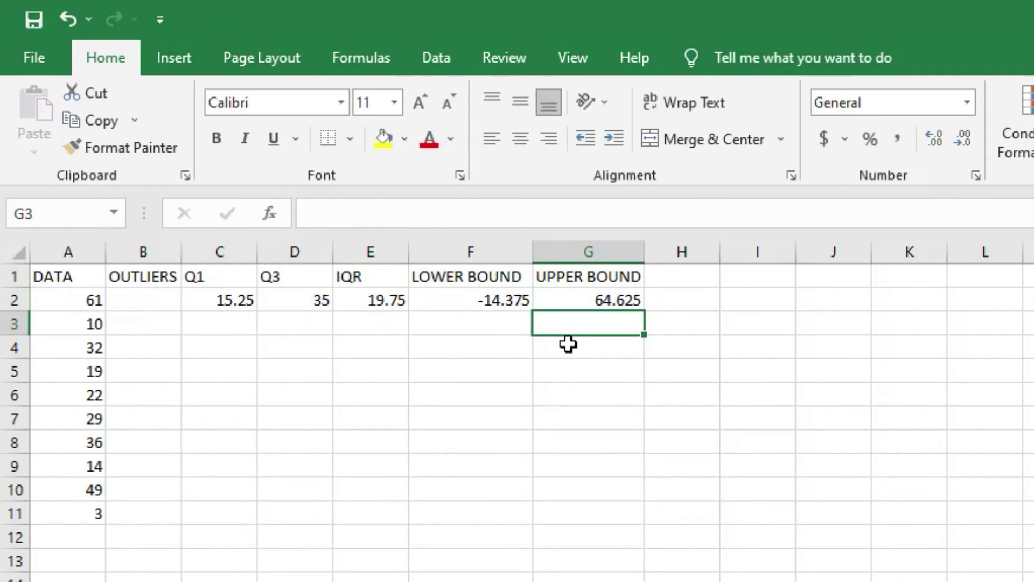
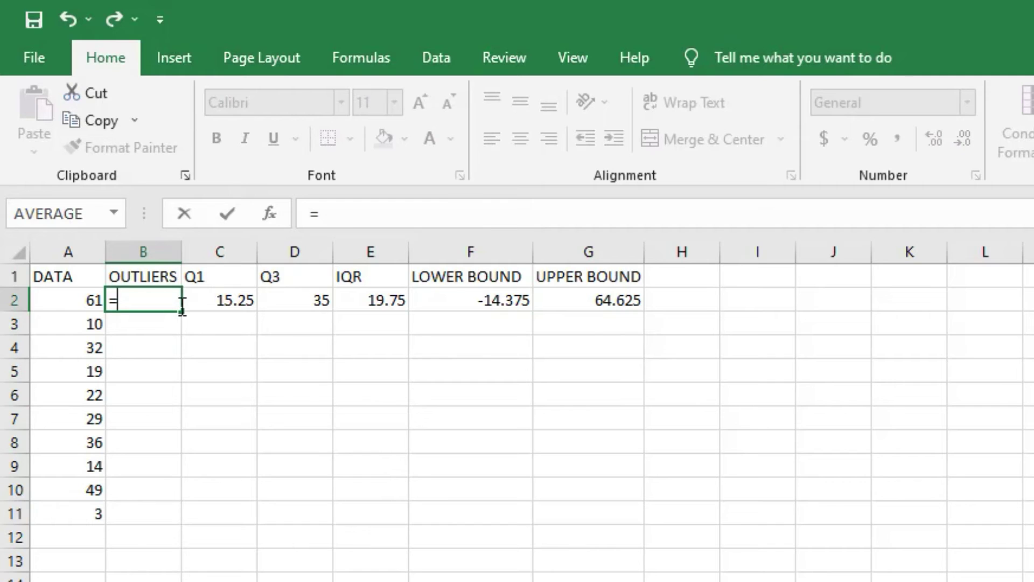
# - Write the outlier test in cell B2 as =OR($A$2<F2, $A$2>G2), with absolute references to A2
pyautogui.write('or')
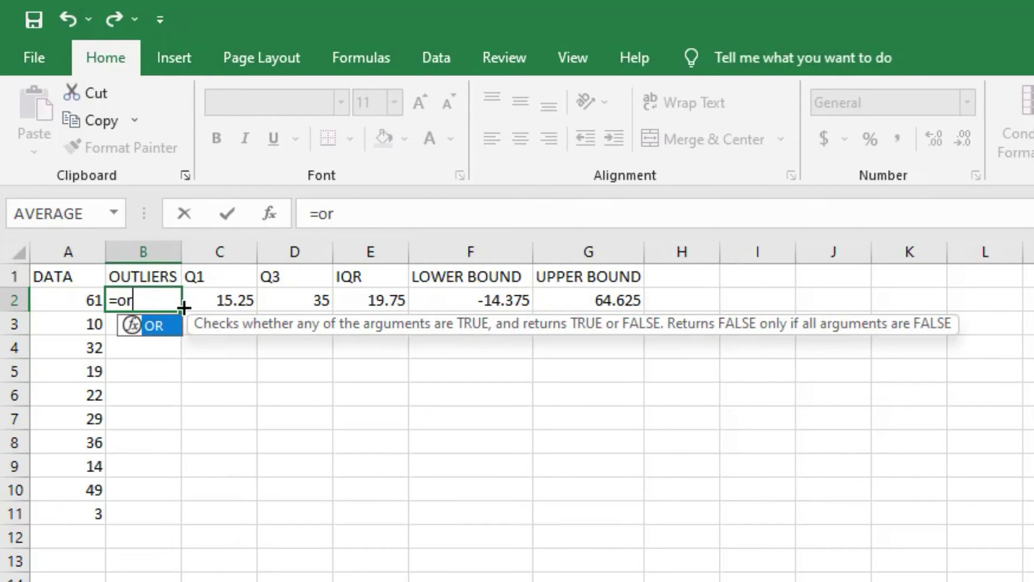
pyautogui.doubleClick(159, 325)
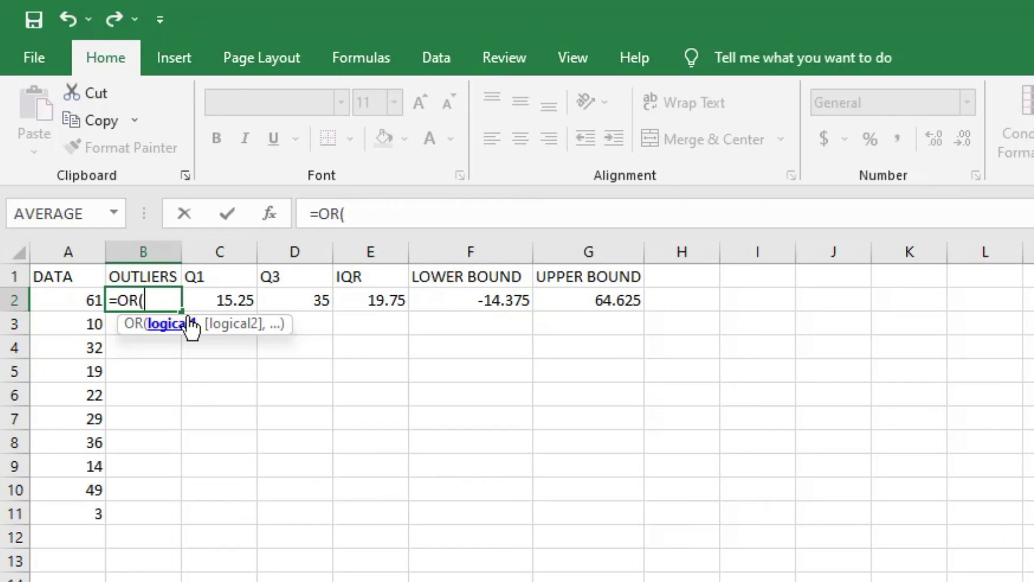
pyautogui.write('A2')
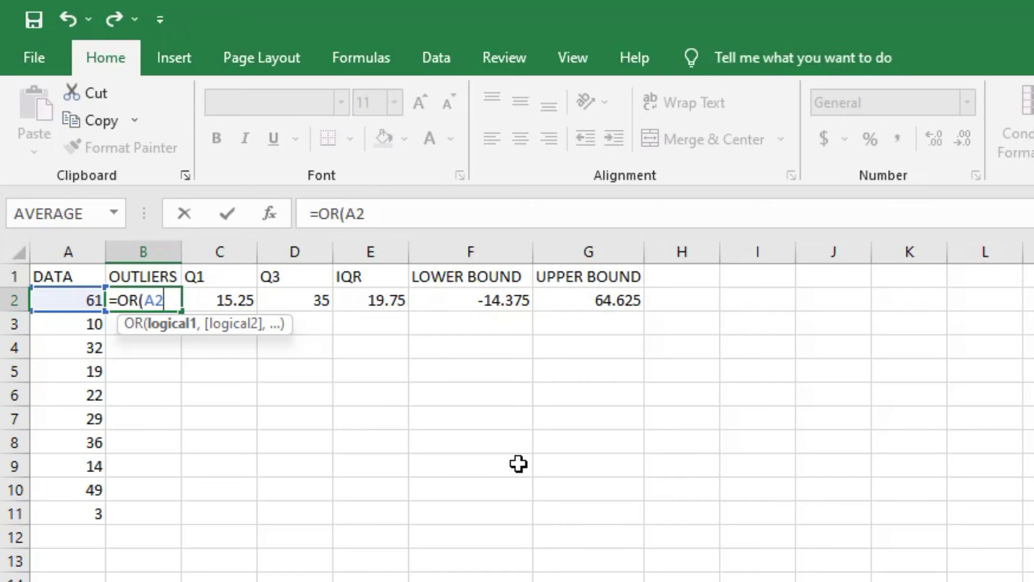
pyautogui.press('F4')
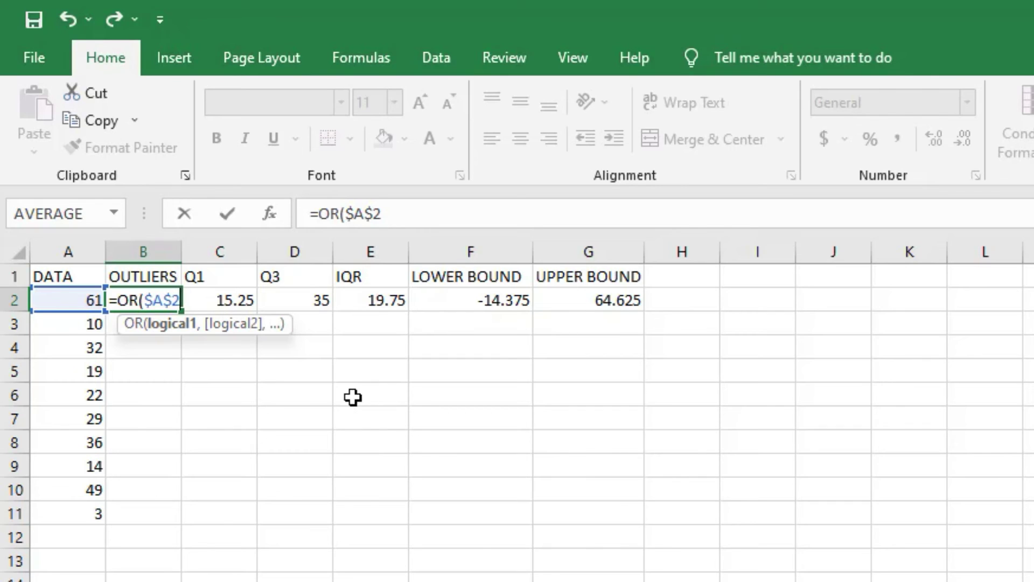
pyautogui.write('<')
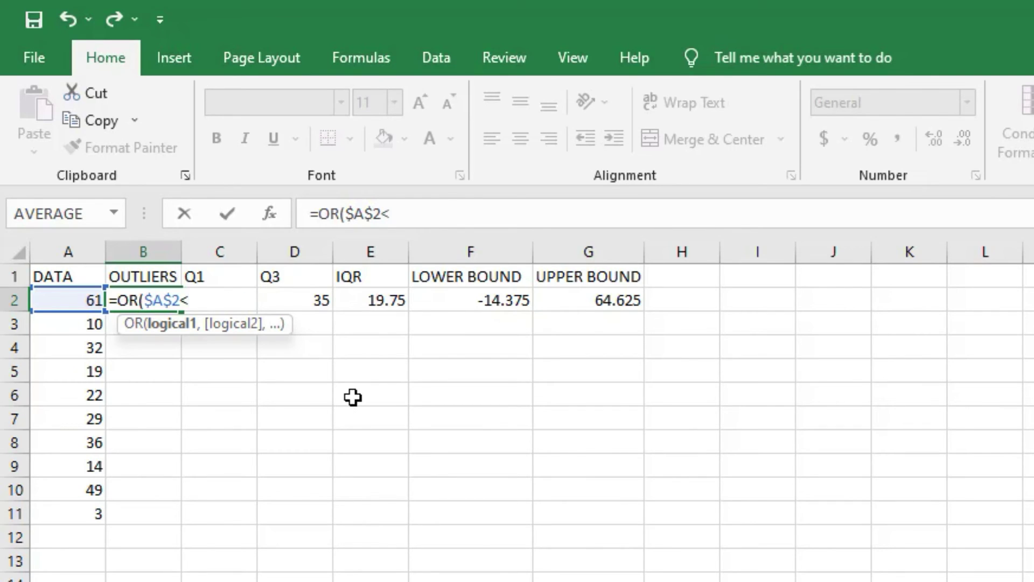
pyautogui.write('F2')
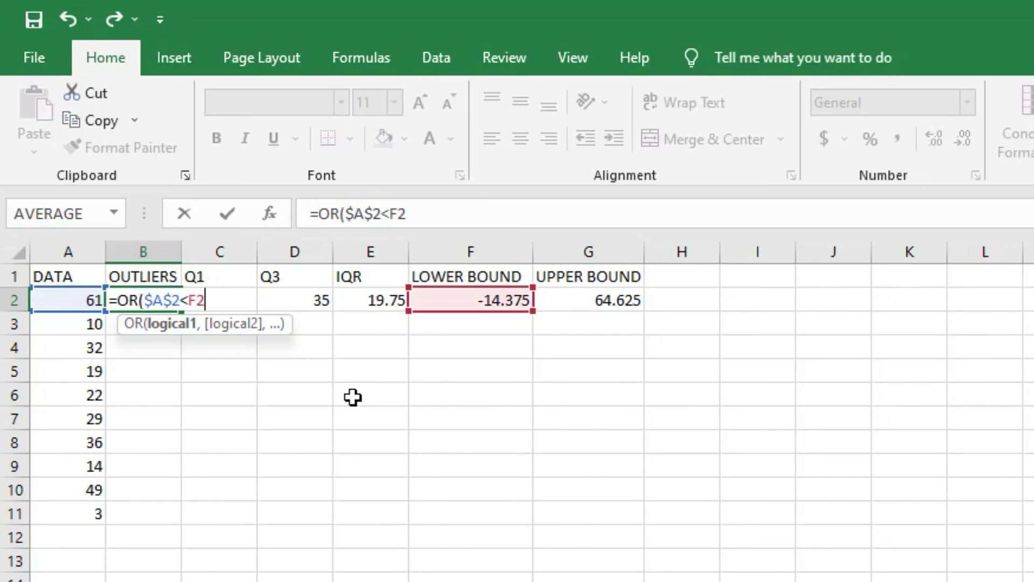
pyautogui.write(', ')
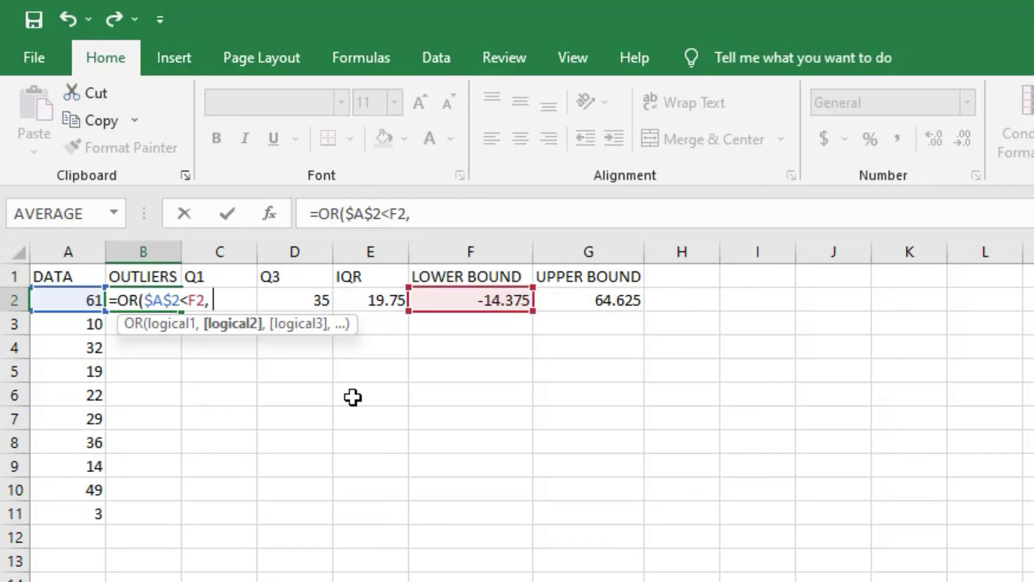
pyautogui.write('A')
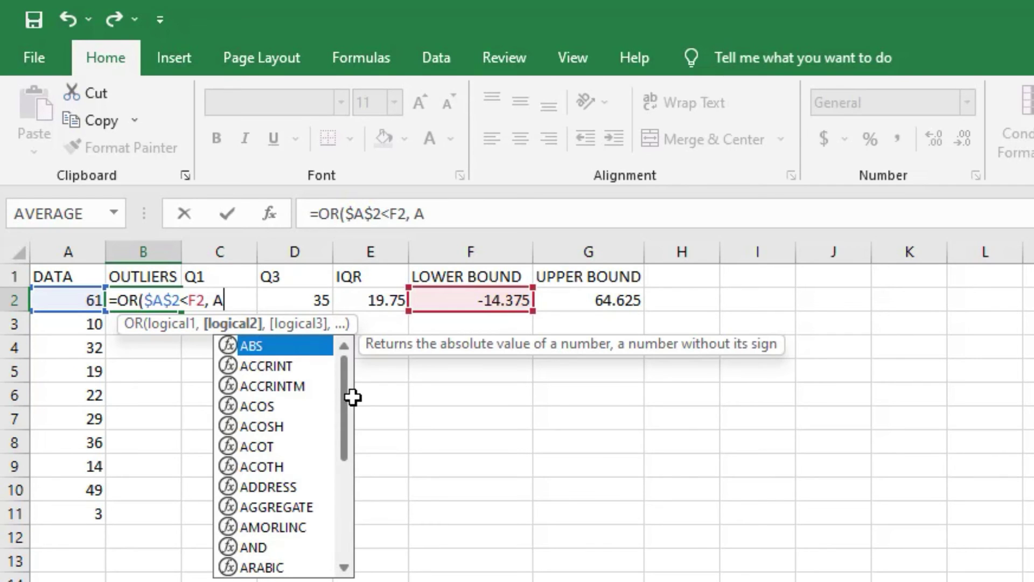
pyautogui.write('2')
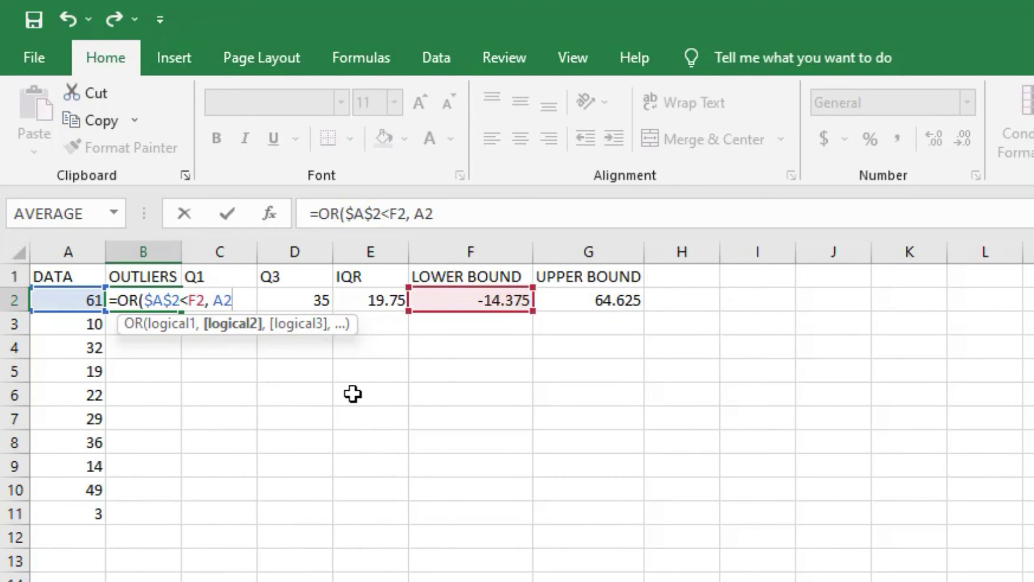
pyautogui.press('F4')
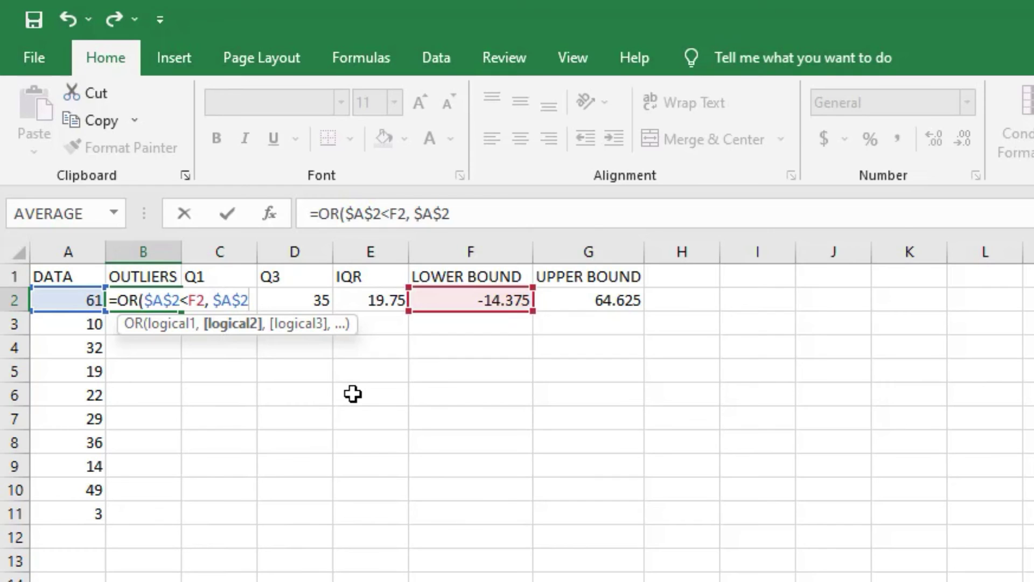
pyautogui.write('>G2)')
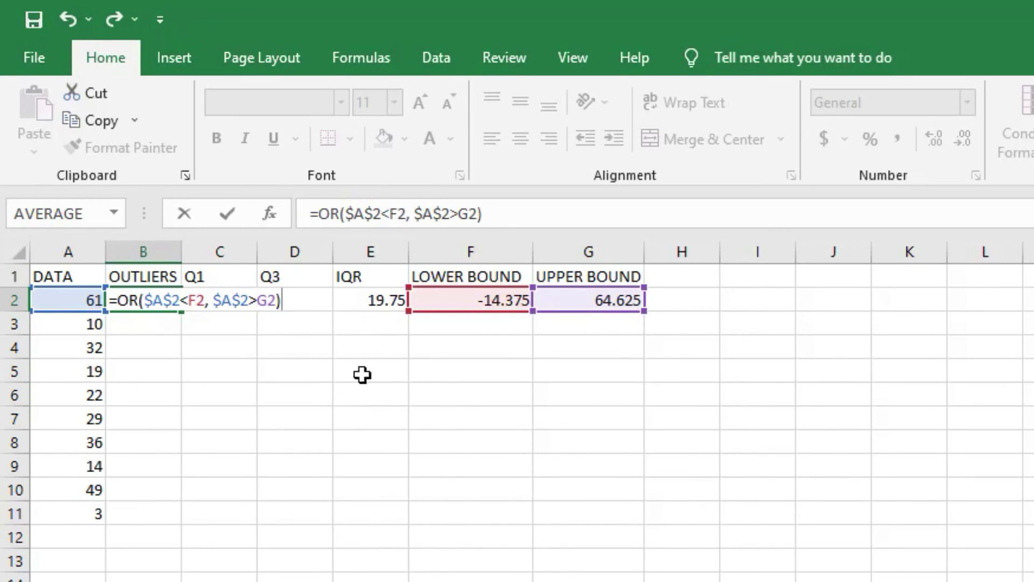
# - Make both bound references in the B2 formula absolute and enter it as =OR($A$2<$F$2, $A$2>$G$2)
pyautogui.press('Left')
pyautogui.press('Left')
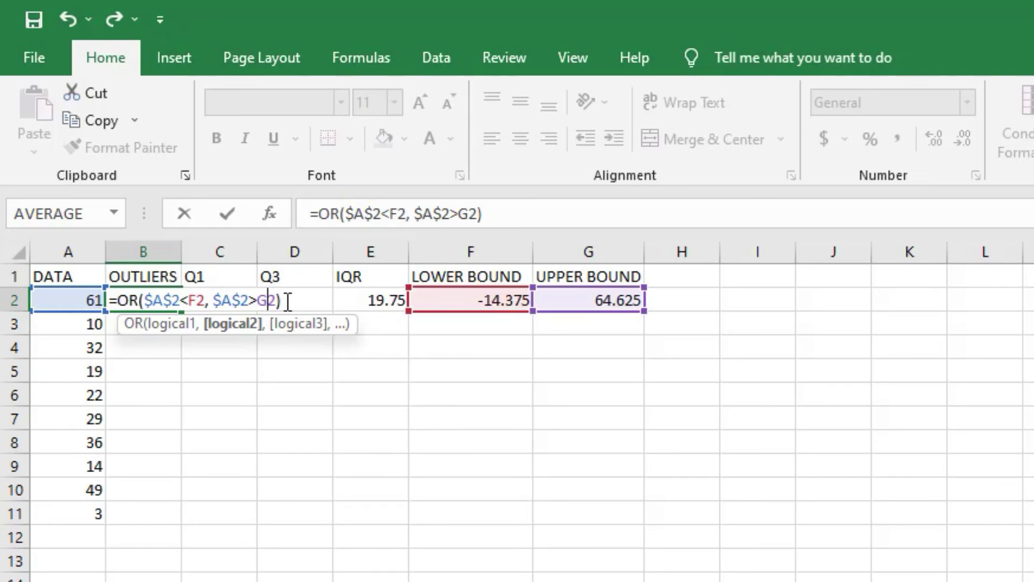
pyautogui.press('F4')
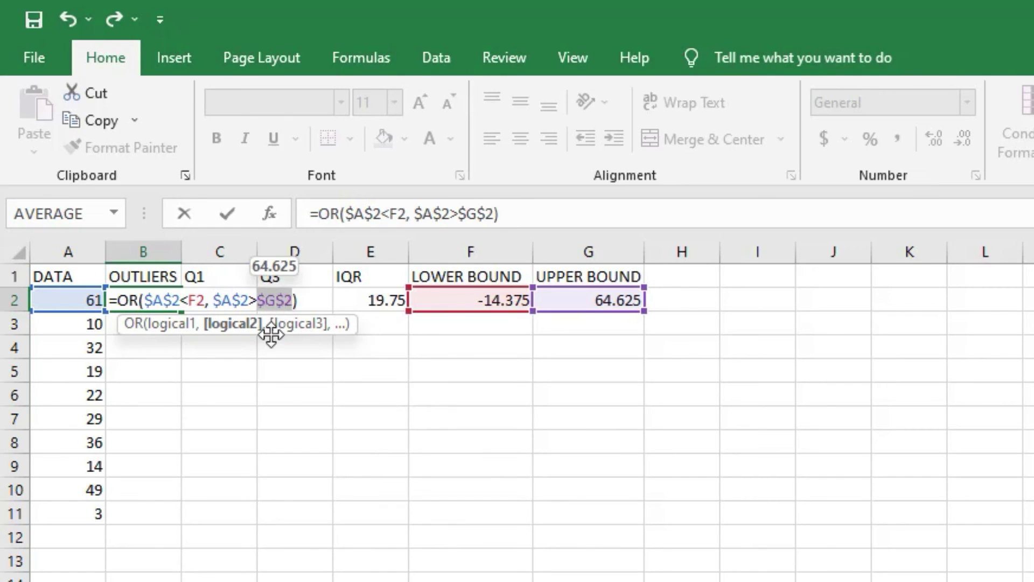
pyautogui.click(196, 295)
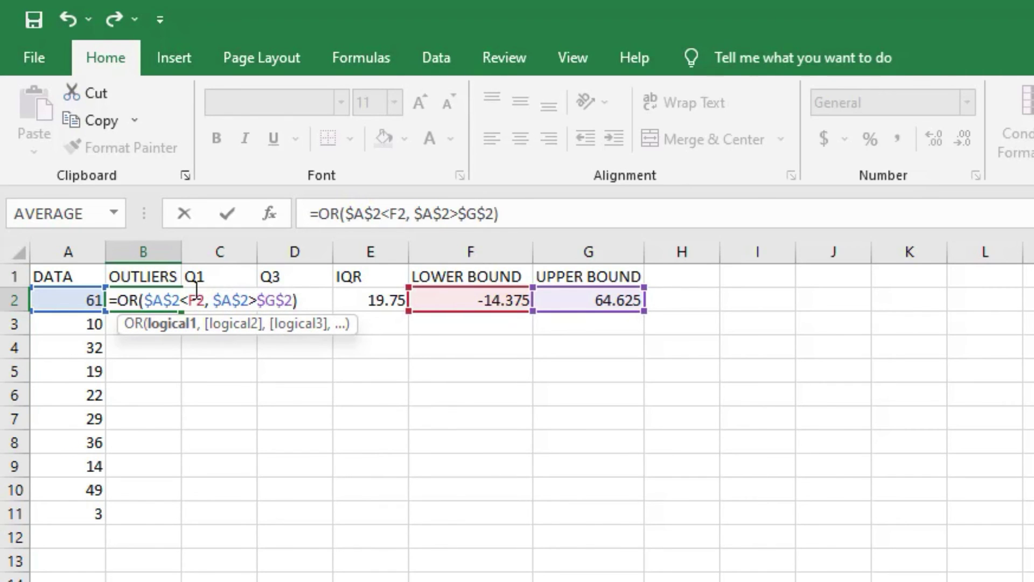
pyautogui.press('F4')
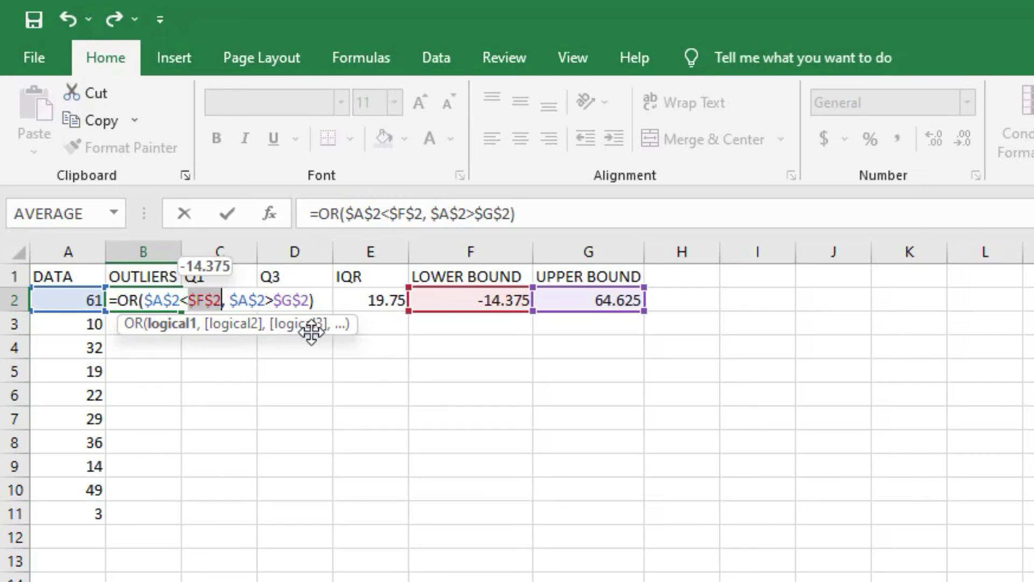
pyautogui.press('Return')
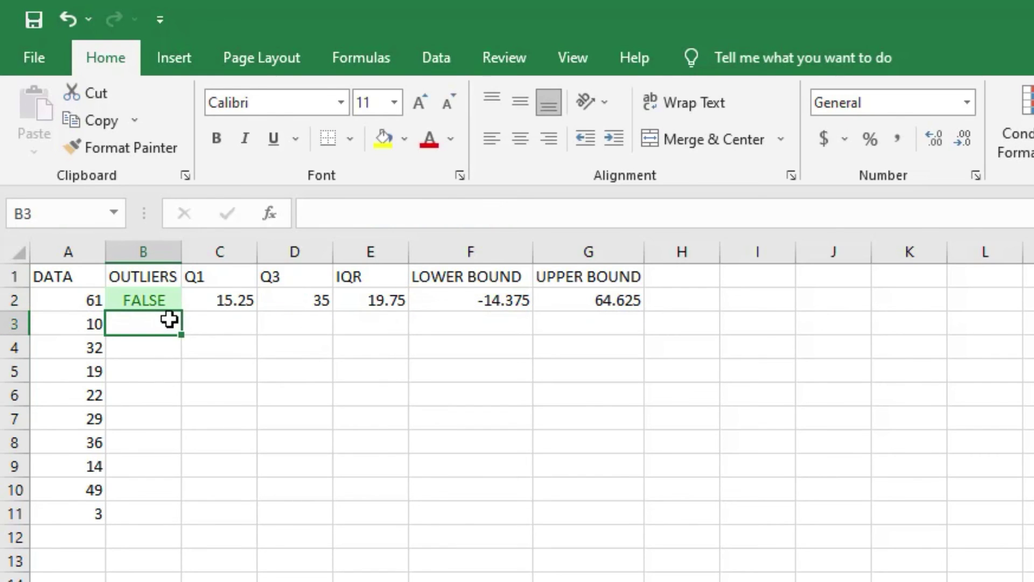
# - Fill the outlier formula from cell B2 down through B11, alongside all the data values
pyautogui.click(170, 296)
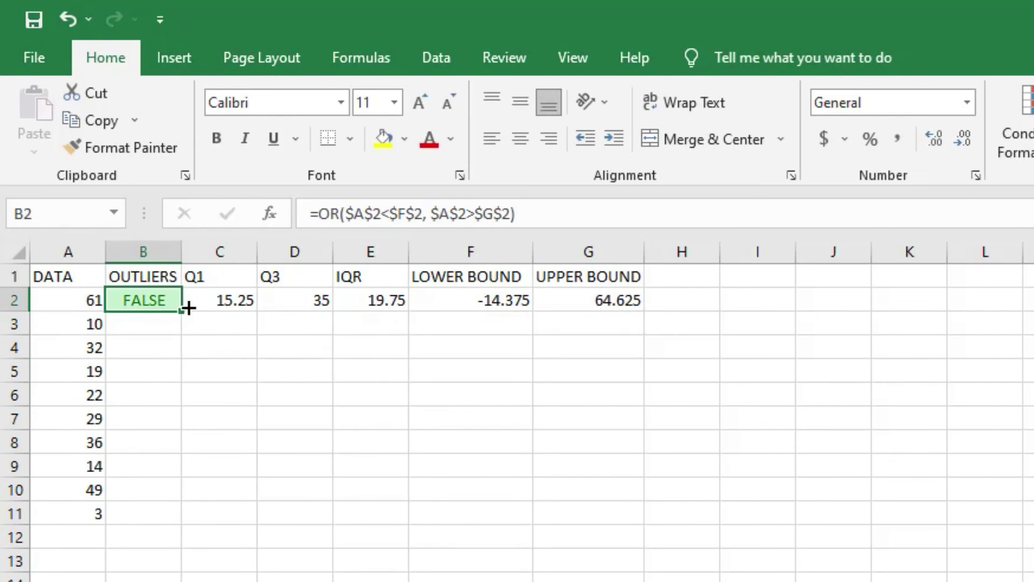
pyautogui.moveTo(182, 312); pyautogui.dragTo(180, 518)
pyautogui.click(494, 575)
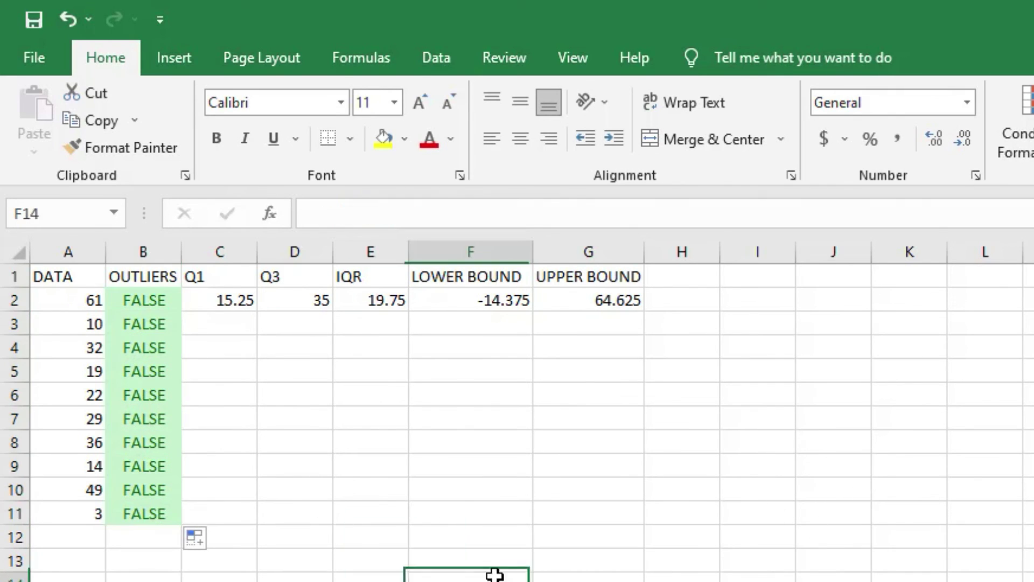